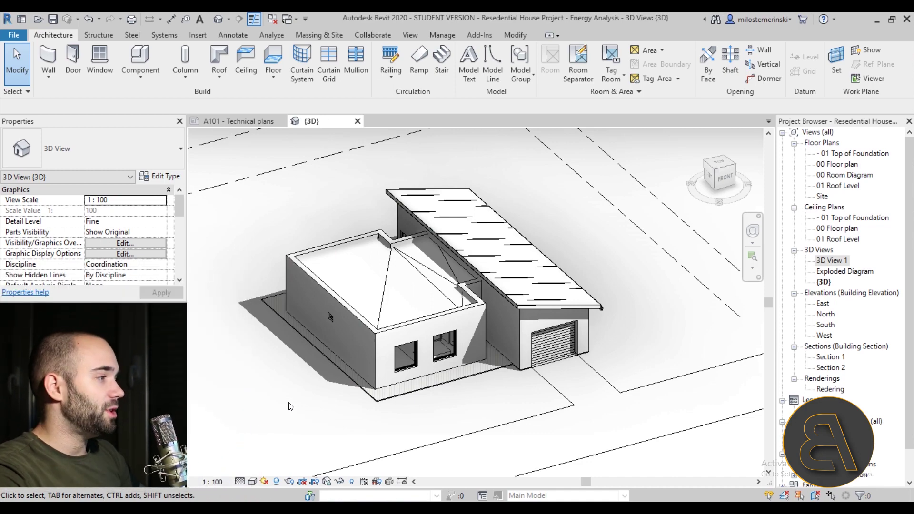
- Review the house model in the 3D view and its drawings on sheet A101 - Technical plans
mouse_move(314, 397)
middle_mouse_down("shift")
mouse_move(327, 374)
mouse_move(309, 380)
middle_mouse_up("shift")
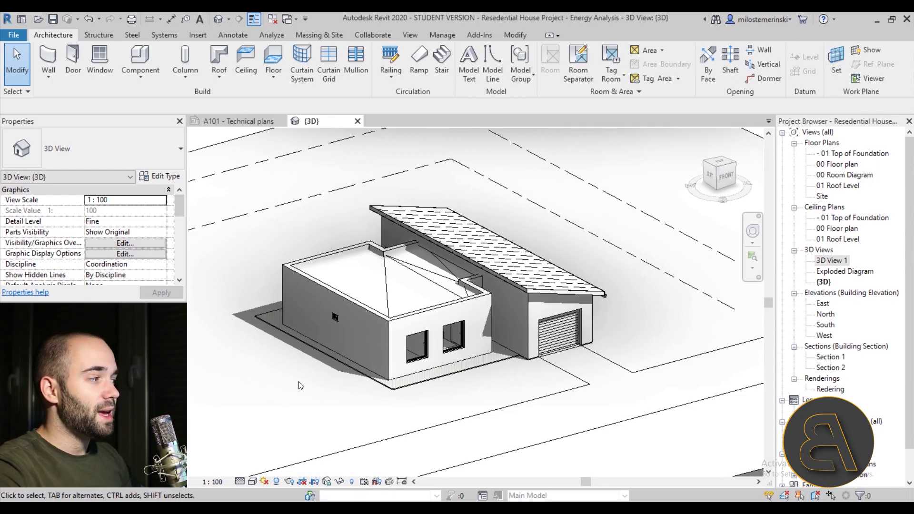
left_click(342, 262)
left_click(492, 400)
mouse_move(492, 400)
middle_mouse_down("shift")
mouse_move(472, 398)
mouse_move(505, 402)
mouse_move(493, 400)
middle_mouse_up("shift")
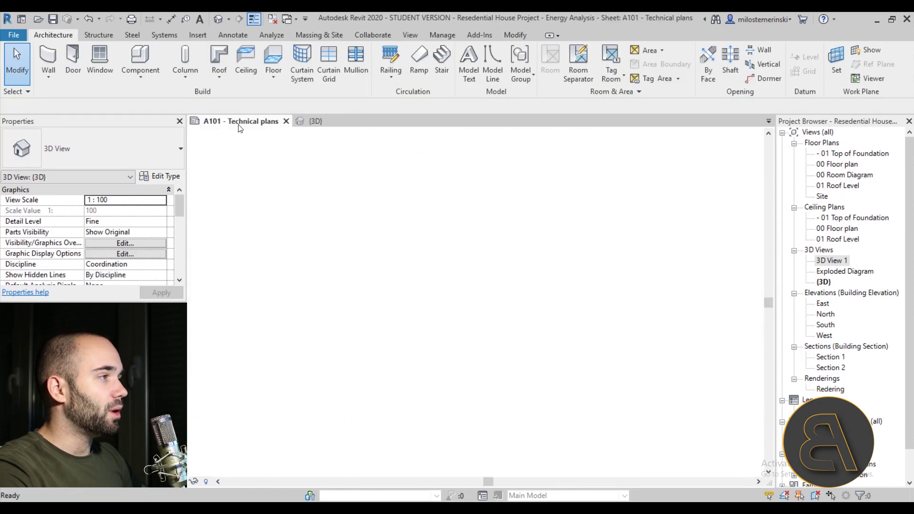
left_click(239, 122)
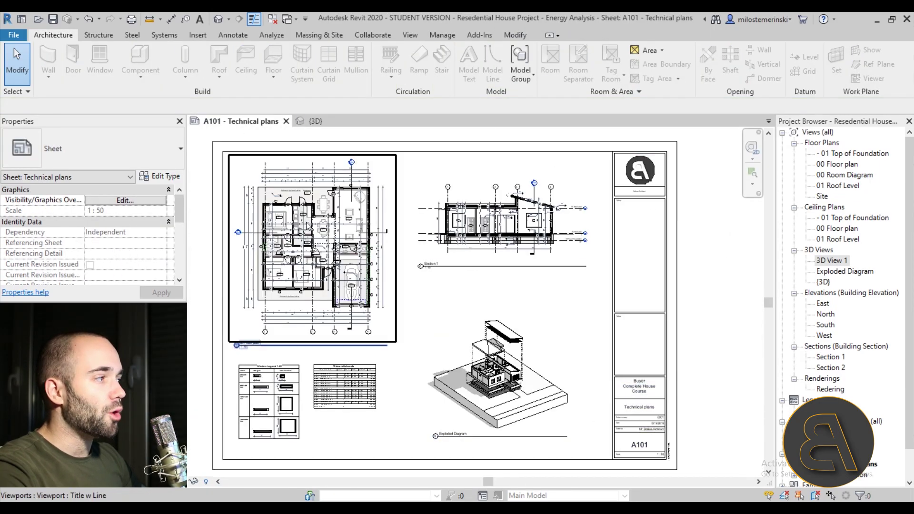
scroll(310, 231, "up", 3)
left_click(312, 121)
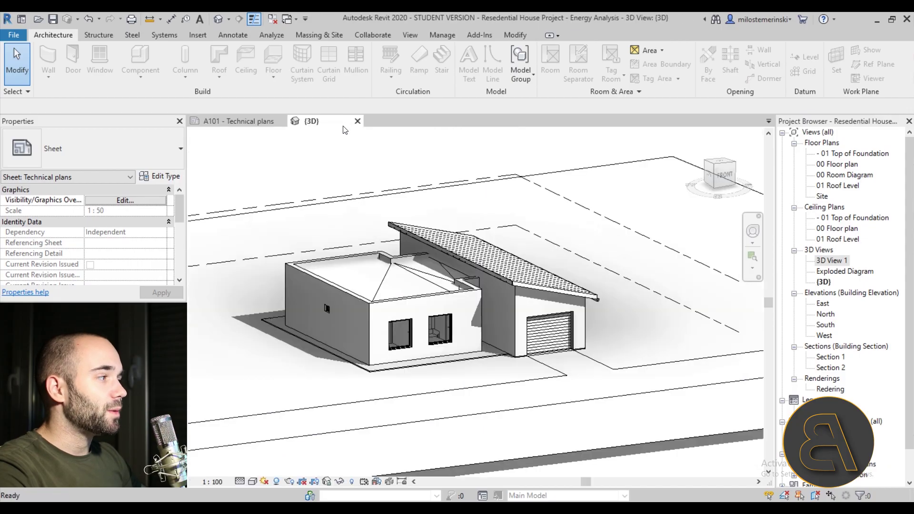
mouse_move(429, 324)
middle_mouse_down("shift")
mouse_move(438, 322)
mouse_move(429, 331)
middle_mouse_up("shift")
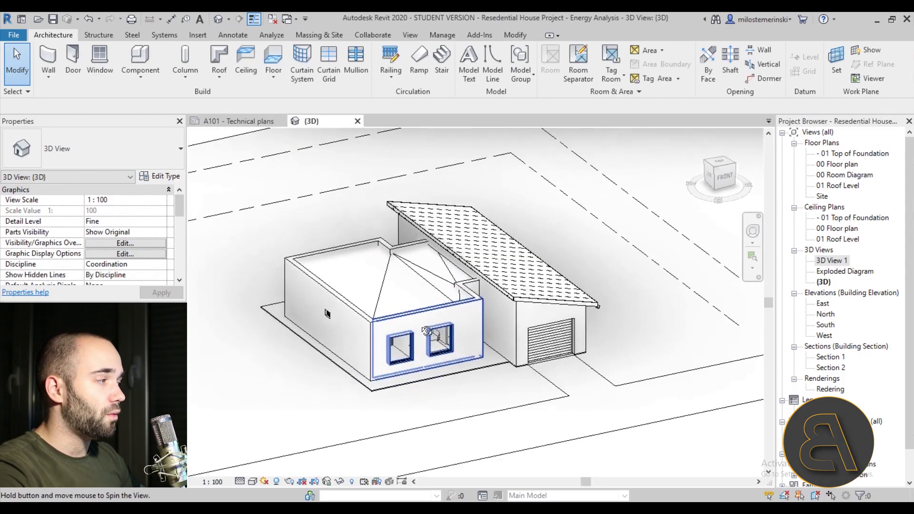
scroll(362, 285, "up", 2)
mouse_move(396, 290)
middle_mouse_down("shift")
mouse_move(362, 285)
mouse_move(393, 272)
mouse_move(389, 282)
middle_mouse_up("shift")
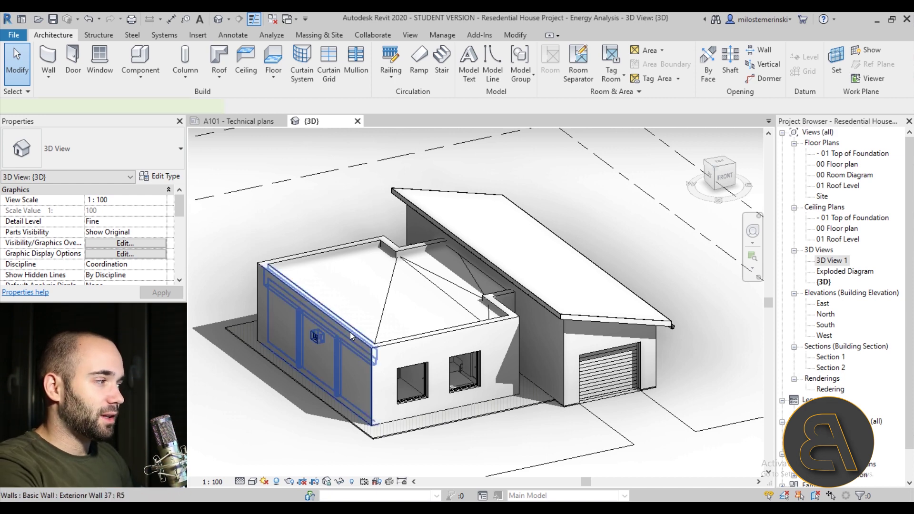
- Inspect the analytical properties of the long exterior side wall's type, including heat transfer coefficient, thermal resistance and thermal mass
left_click(247, 261)
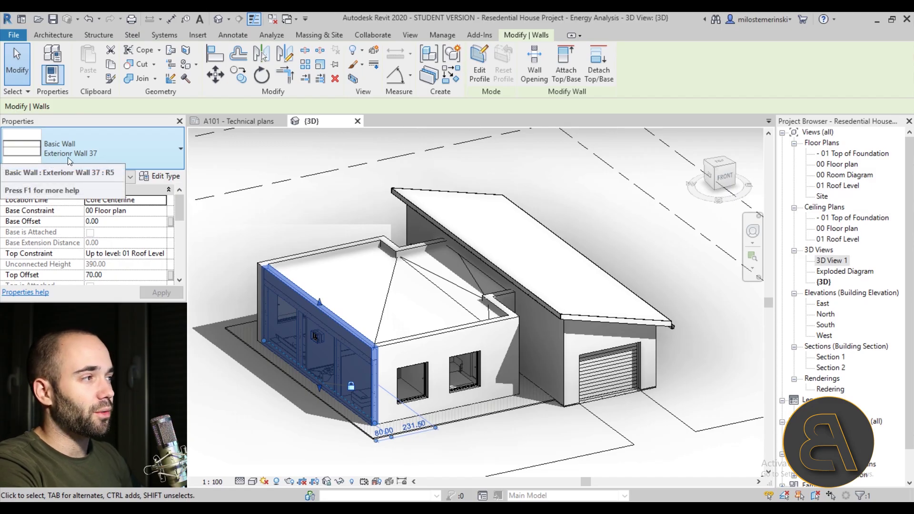
left_click(160, 176)
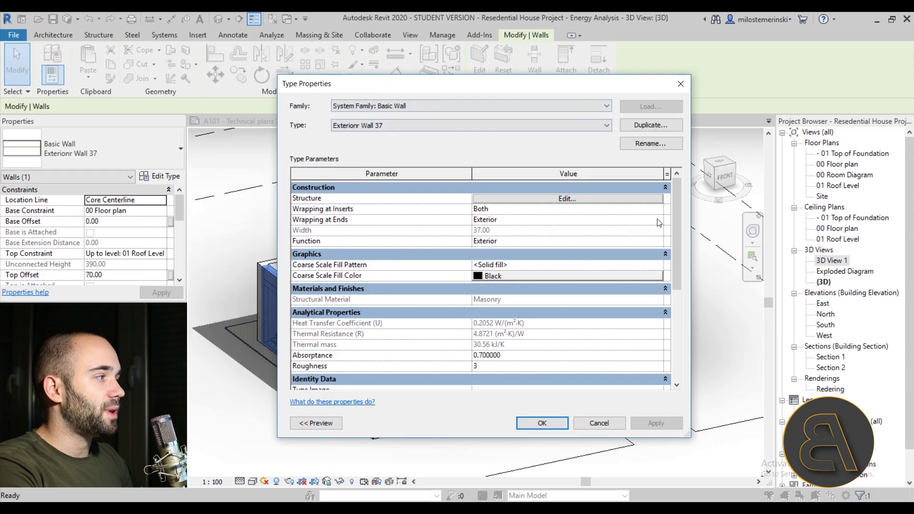
scroll(517, 387, "down", 1)
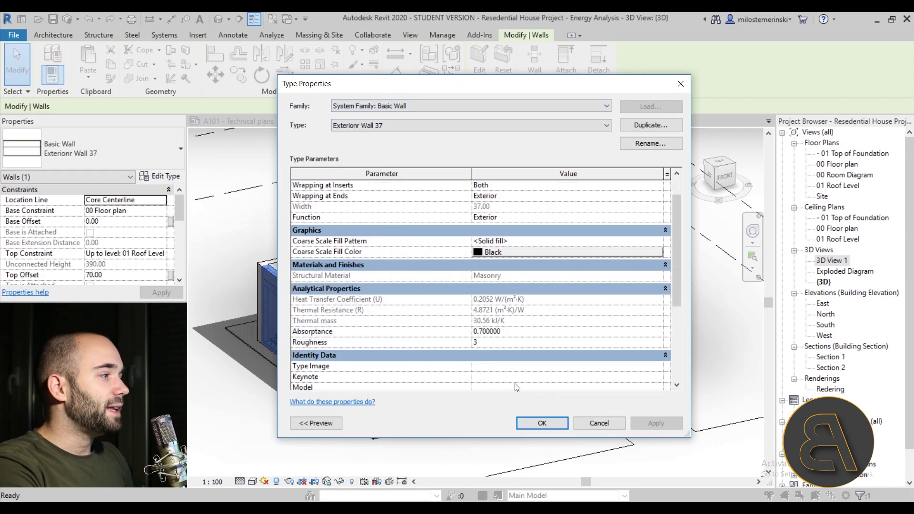
scroll(471, 205, "down", 2)
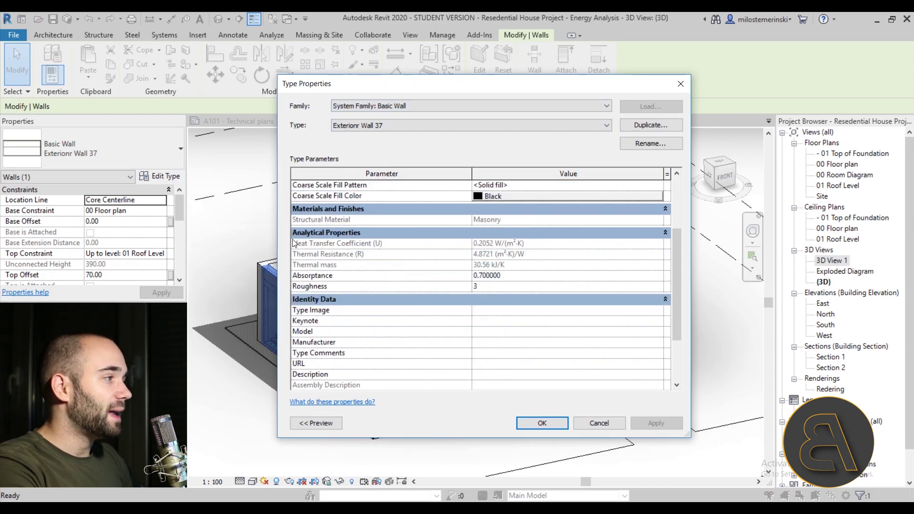
mouse_move(361, 262)
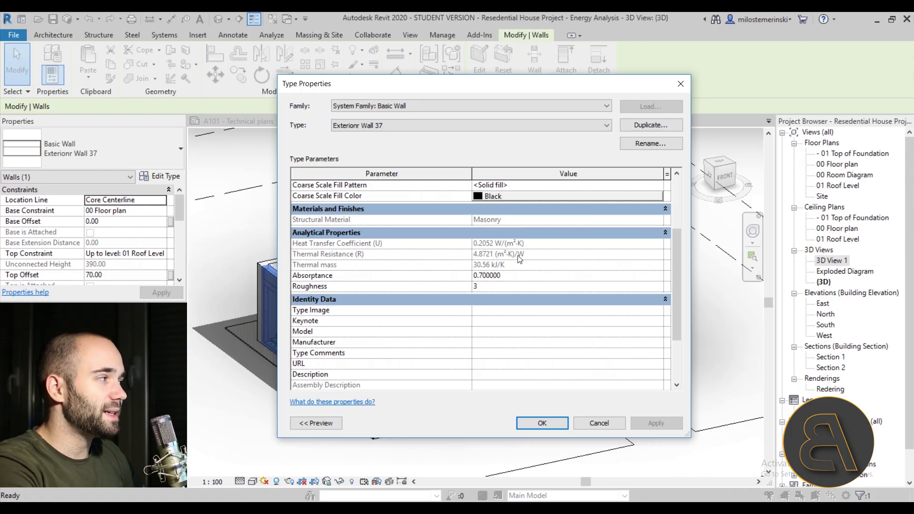
mouse_move(318, 254)
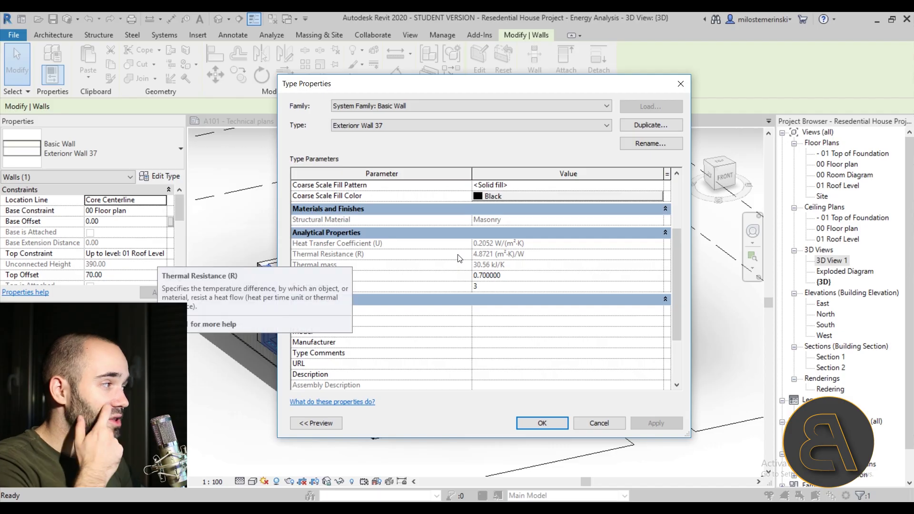
- Open the thermal properties of the Polyurethane Foam layer in the exterior wall's structure
scroll(455, 259, "up", 3)
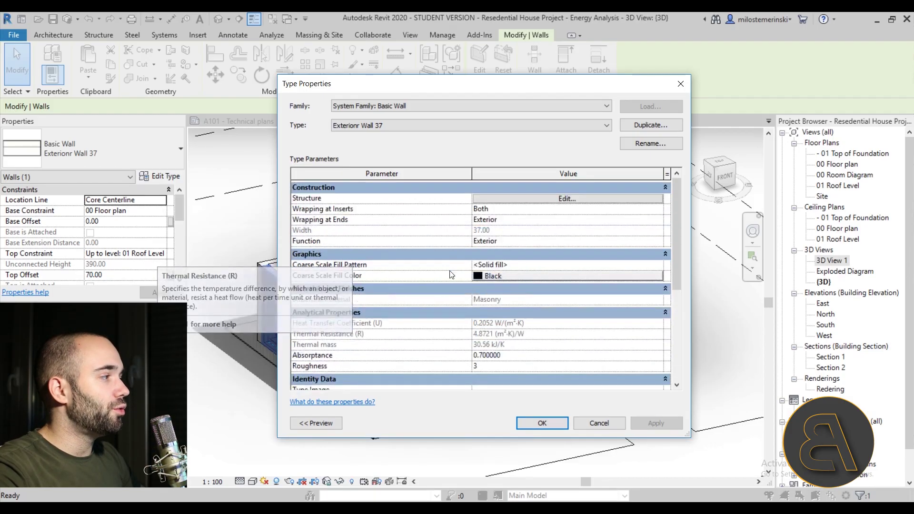
left_click(573, 199)
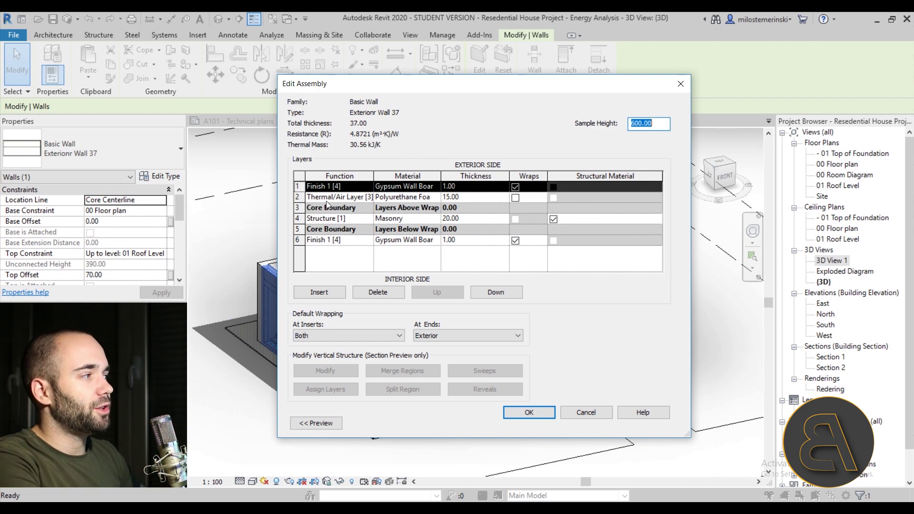
left_click(439, 199)
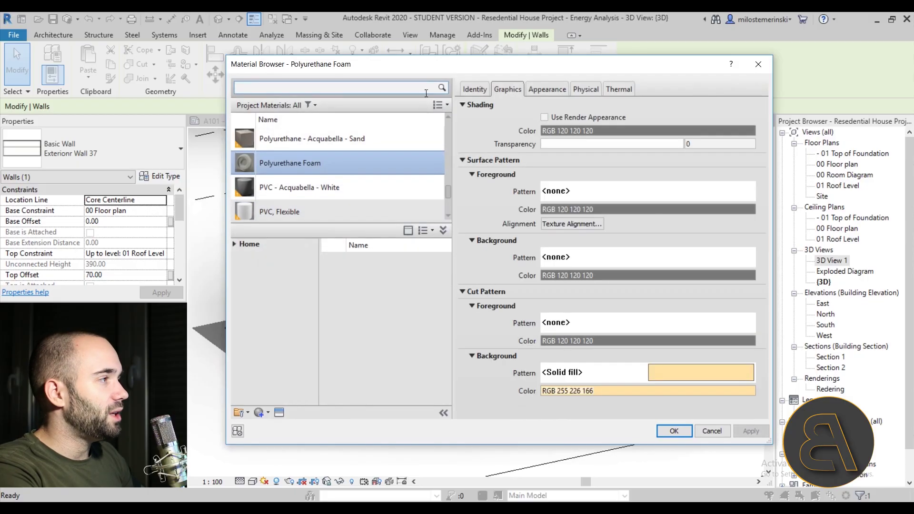
left_click_drag(392, 65, 388, 64)
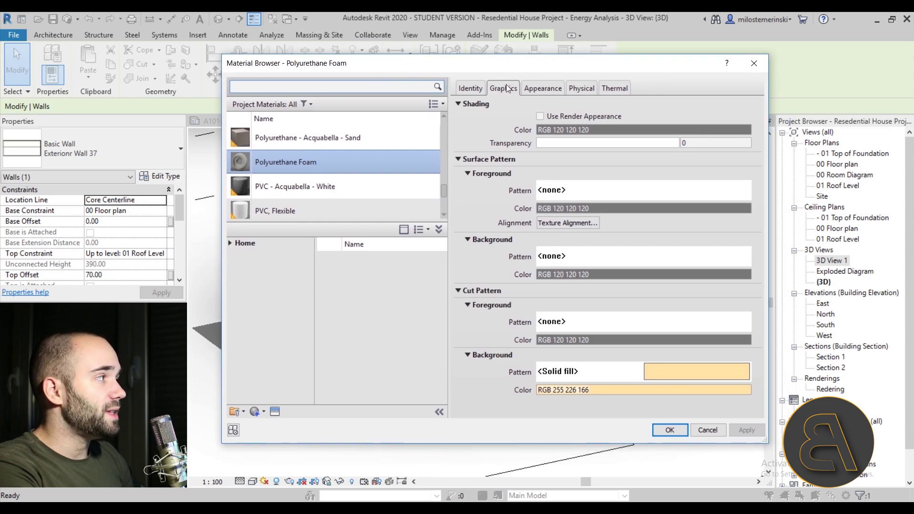
left_click(615, 89)
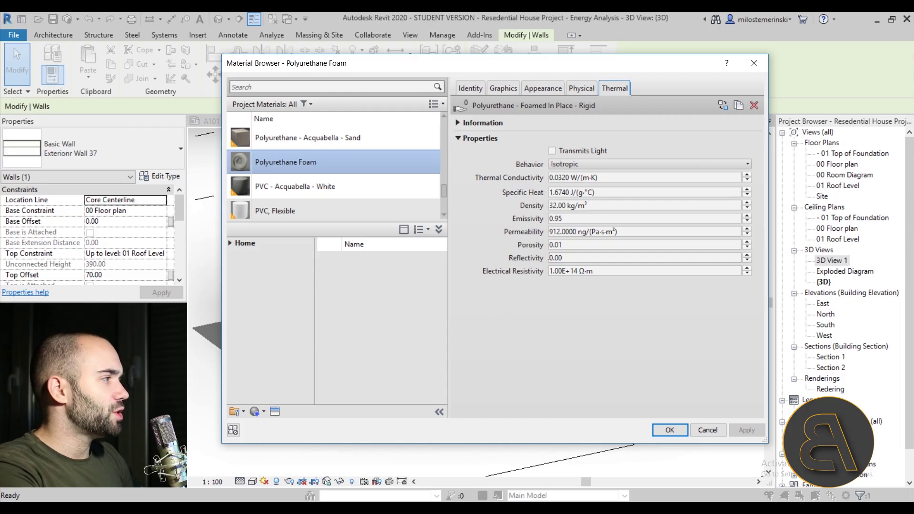
- Check the foam's thermal conductivity, specific heat, density, emissivity and porosity, and leave the wall type without editing it
left_click(595, 178)
left_click(612, 192)
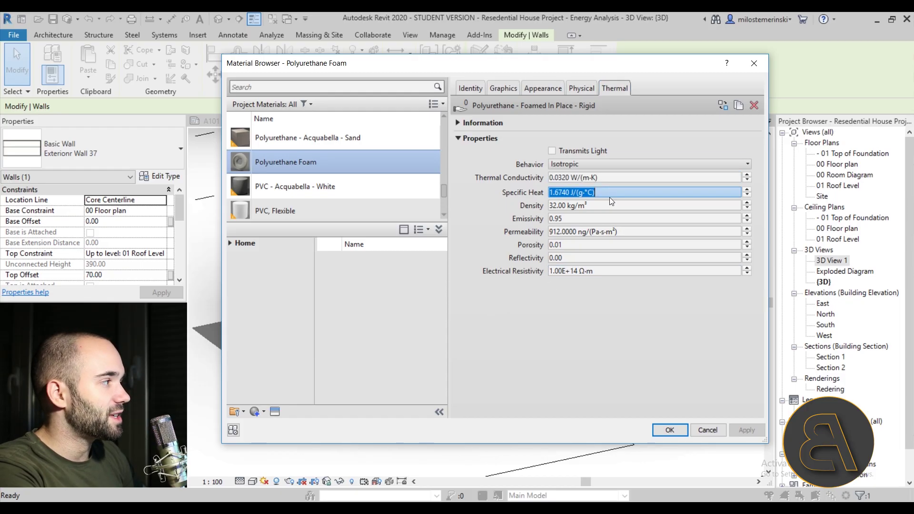
left_click(608, 216)
left_click(560, 207)
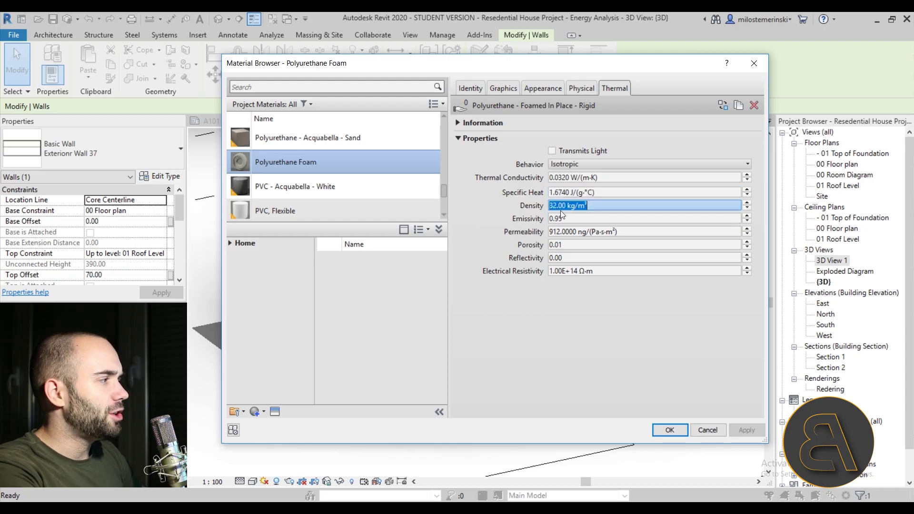
left_click(591, 245)
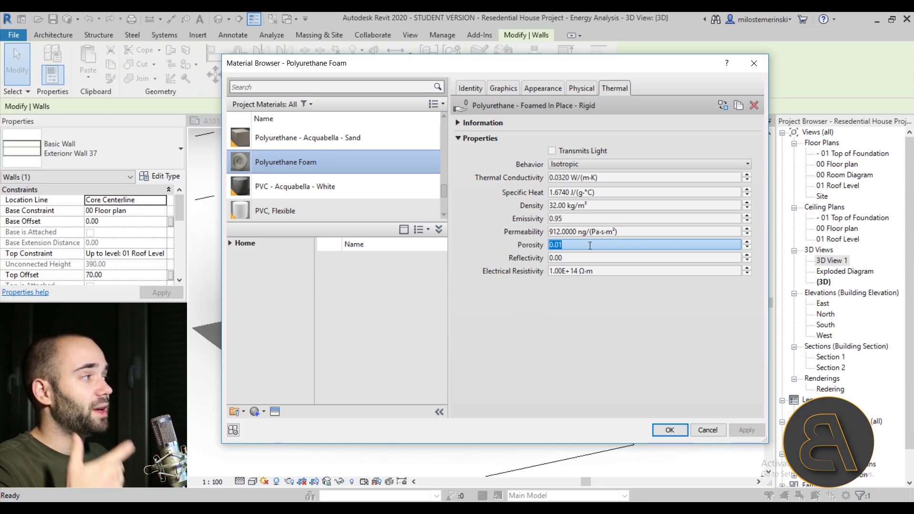
left_click(631, 219)
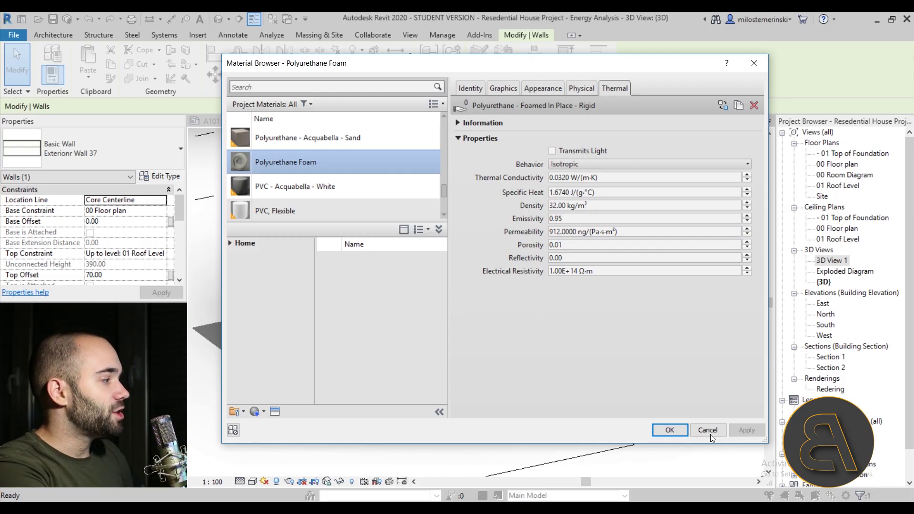
left_click(670, 430)
left_click(590, 415)
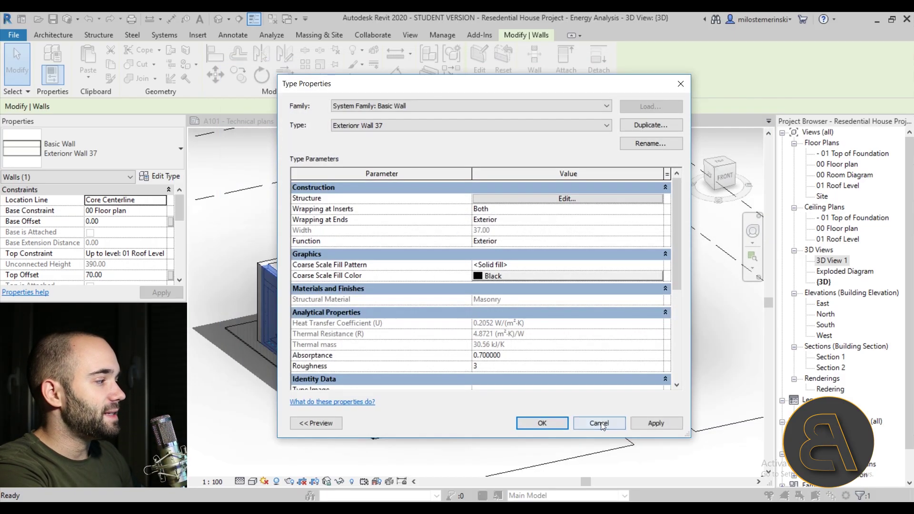
left_click(597, 422)
- Select the sloped roof over the garage wing and view its type's analytical properties
left_click(487, 263)
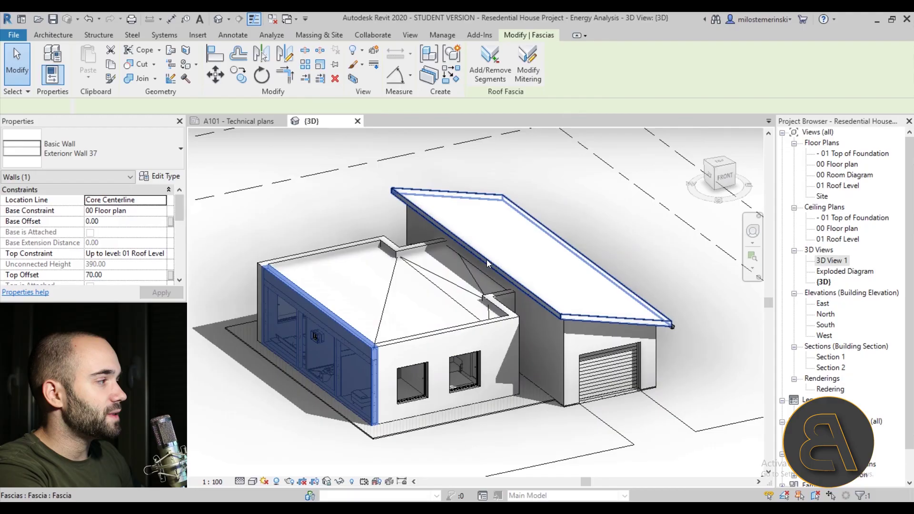
key("Escape")
left_click(428, 194)
key("Escape")
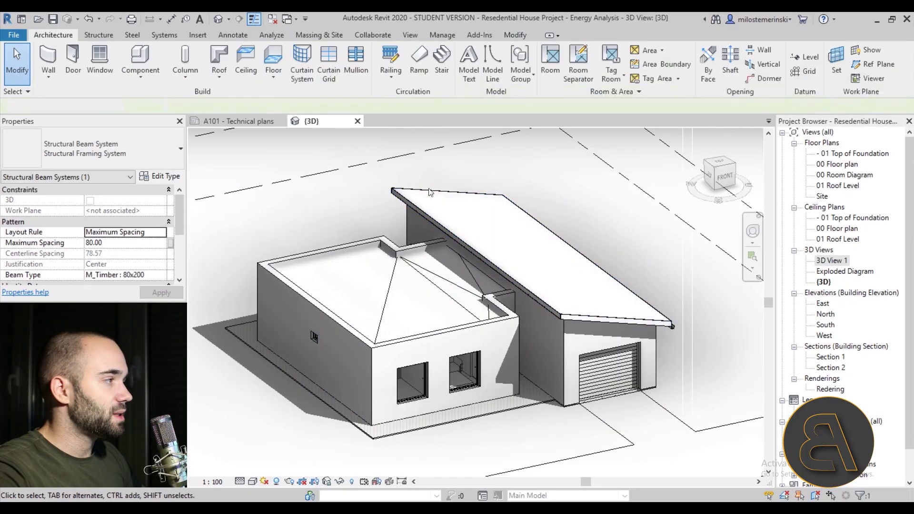
left_click(428, 194)
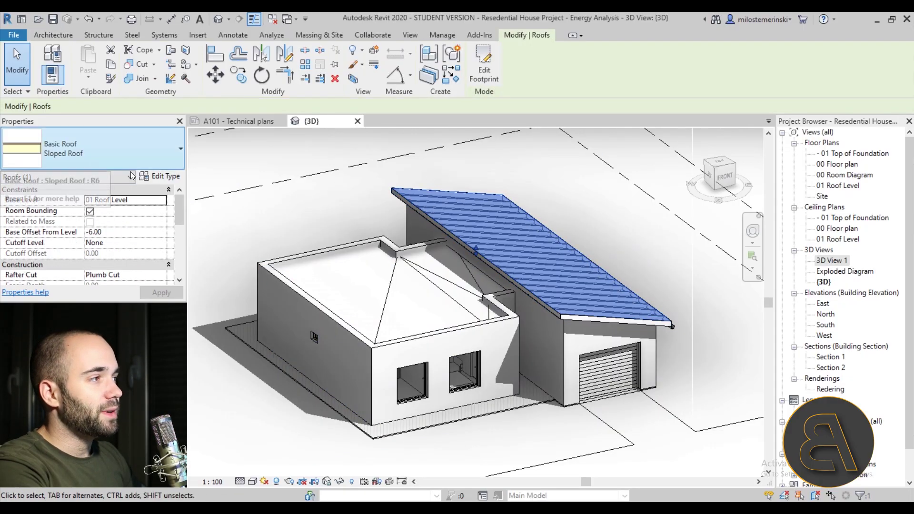
left_click(160, 176)
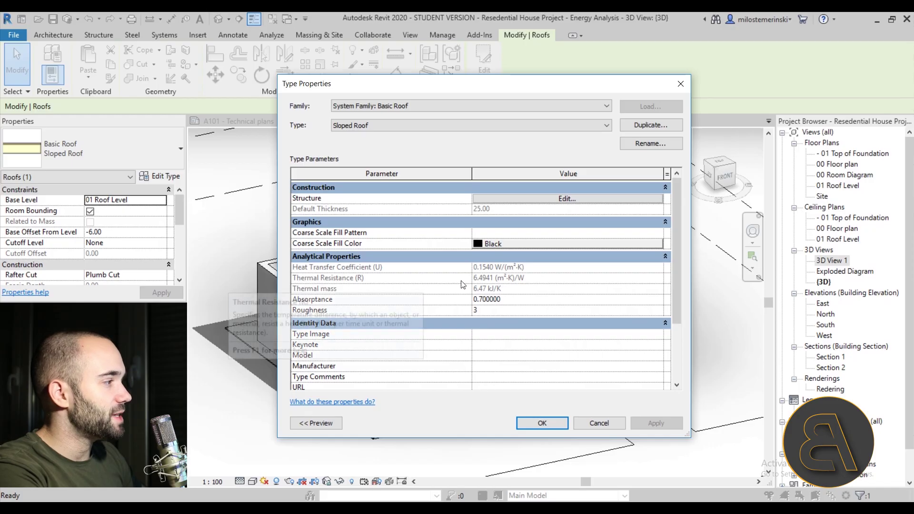
- Inspect the thermal properties of the Polyurethane Foam structure layer in the sloped roof assembly
left_click(567, 198)
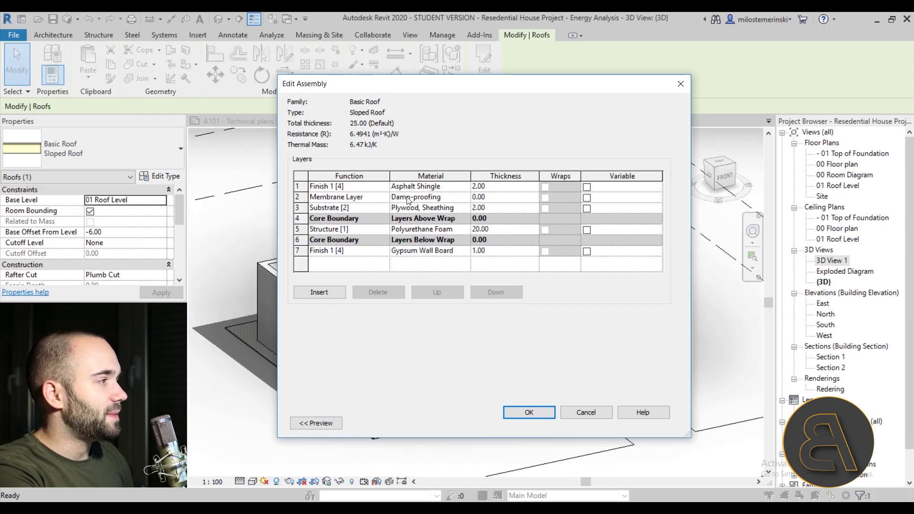
left_click(429, 229)
left_click(466, 229)
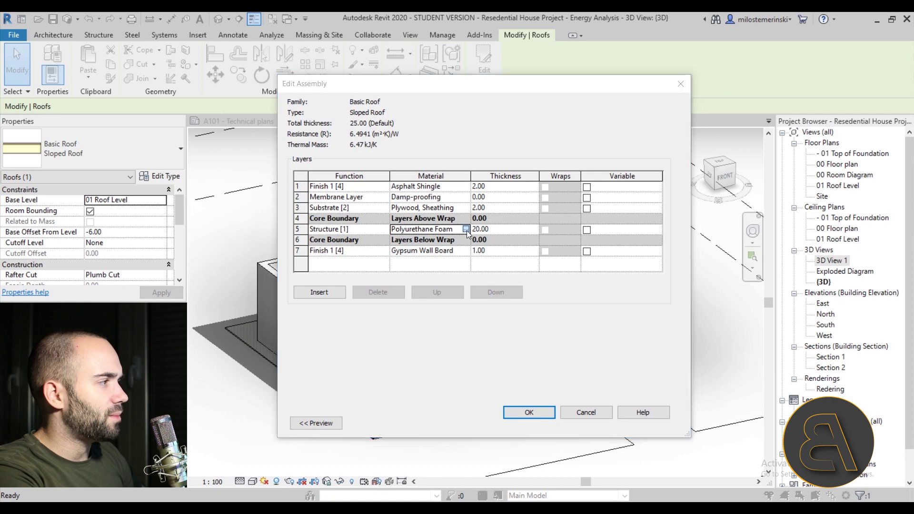
left_click(619, 91)
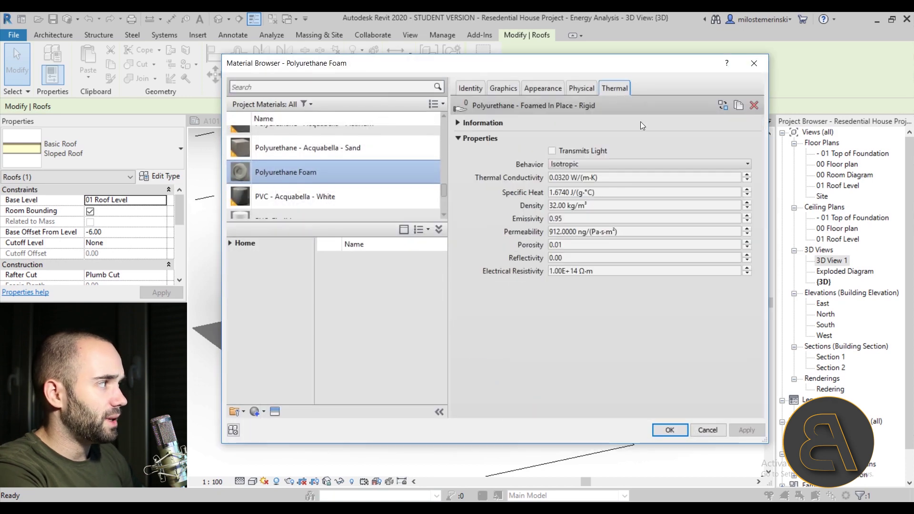
left_click(708, 430)
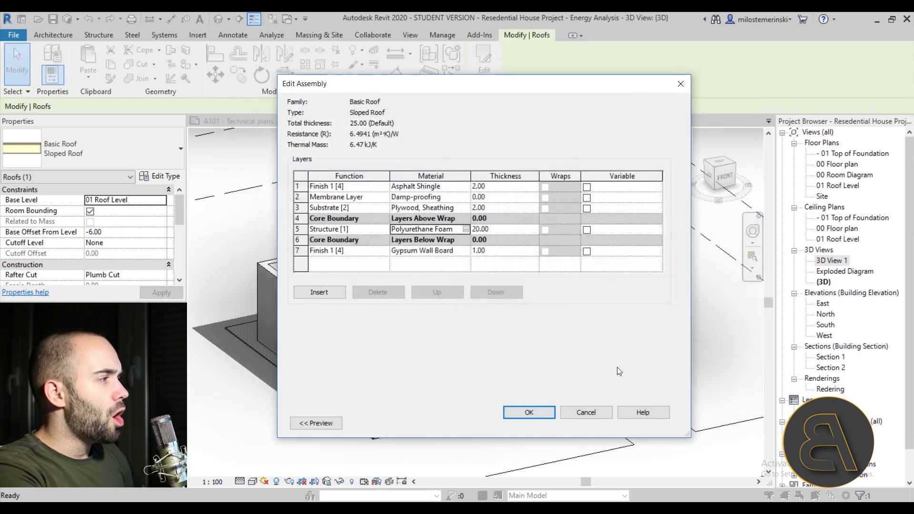
- Inspect the thermal properties of the roof's Plywood, Sheathing substrate, and return to the roof type's analytical properties without changes
left_click(468, 210)
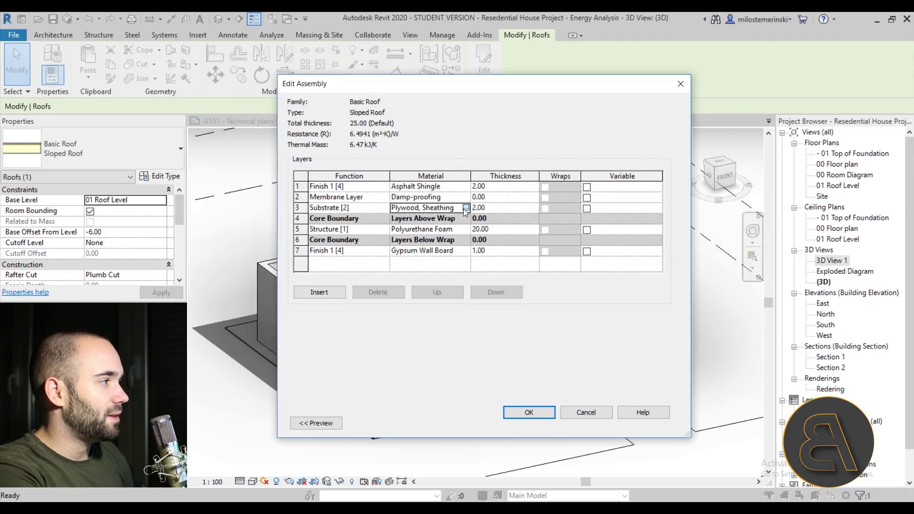
left_click(466, 209)
left_click(611, 88)
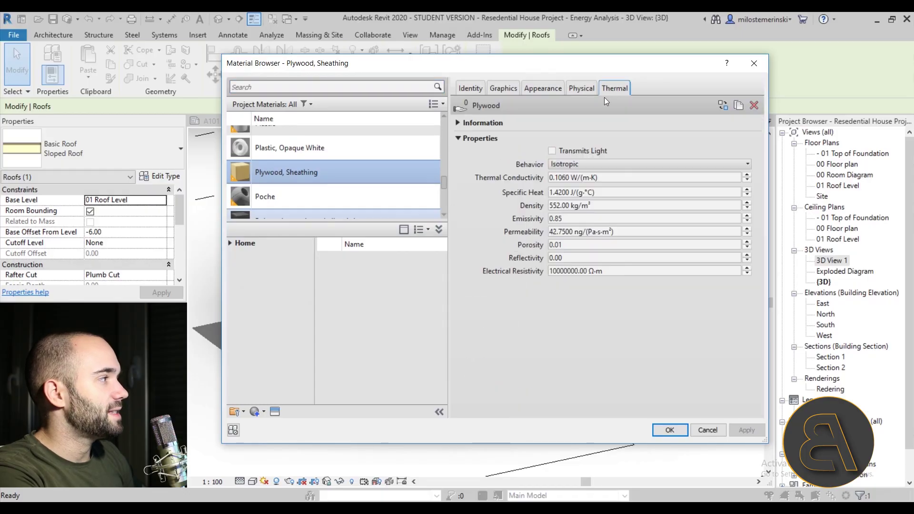
left_click(576, 229)
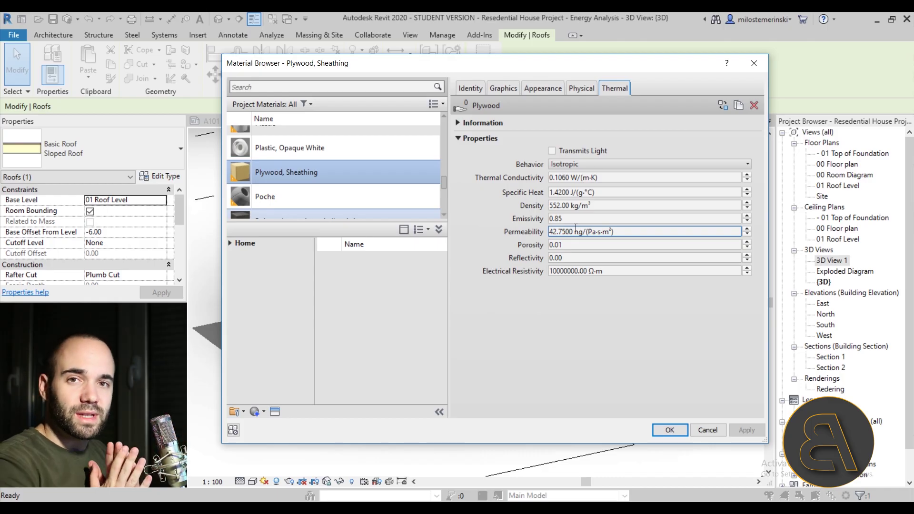
left_click(722, 427)
left_click(598, 418)
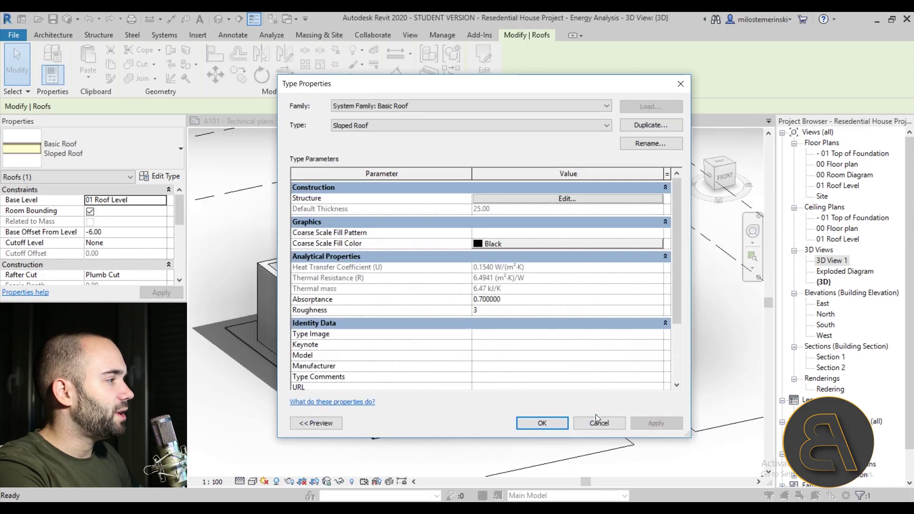
scroll(510, 231, "down", 2)
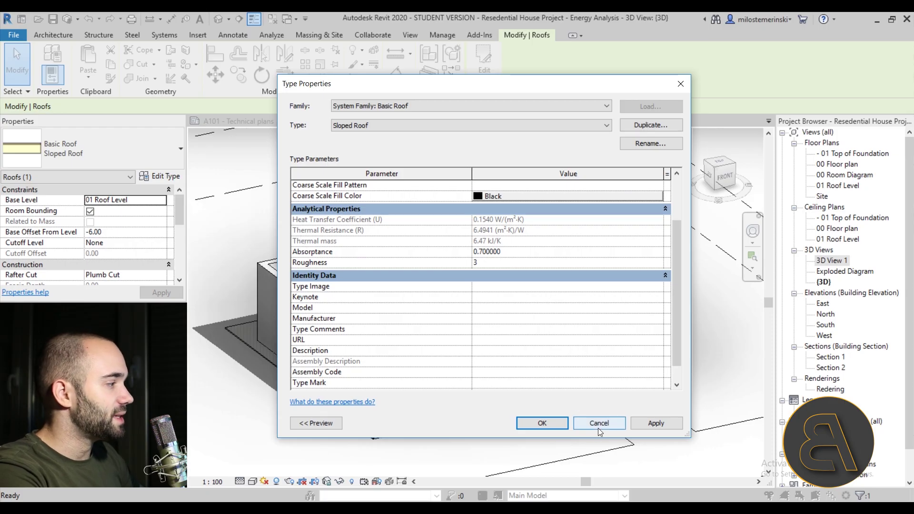
- Leave the sloped roof's type without changes and view the analytical properties of the front facade's 1800x1600 ALU window type
left_click(560, 426)
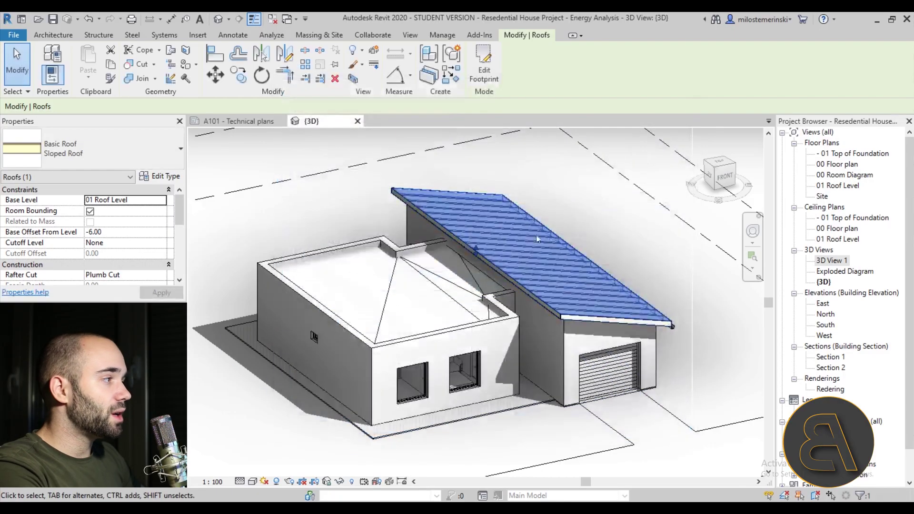
left_click(374, 229)
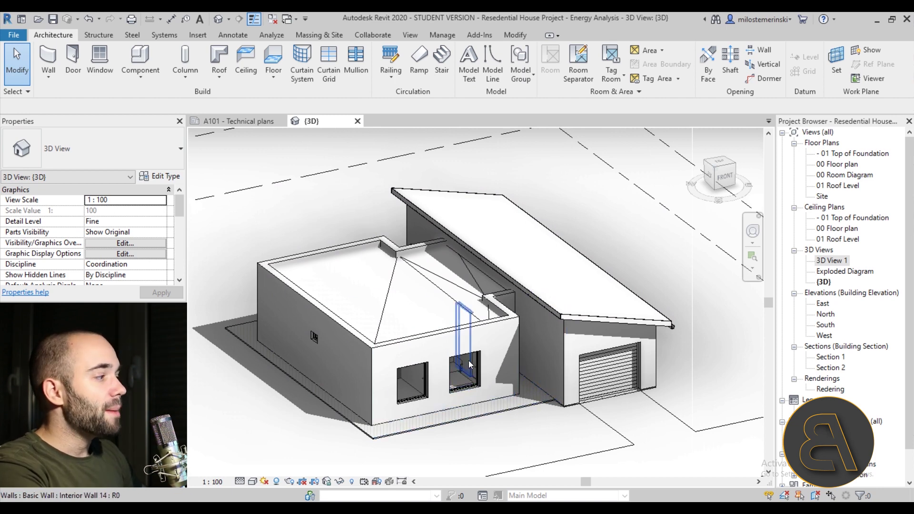
scroll(324, 344, "up", 4)
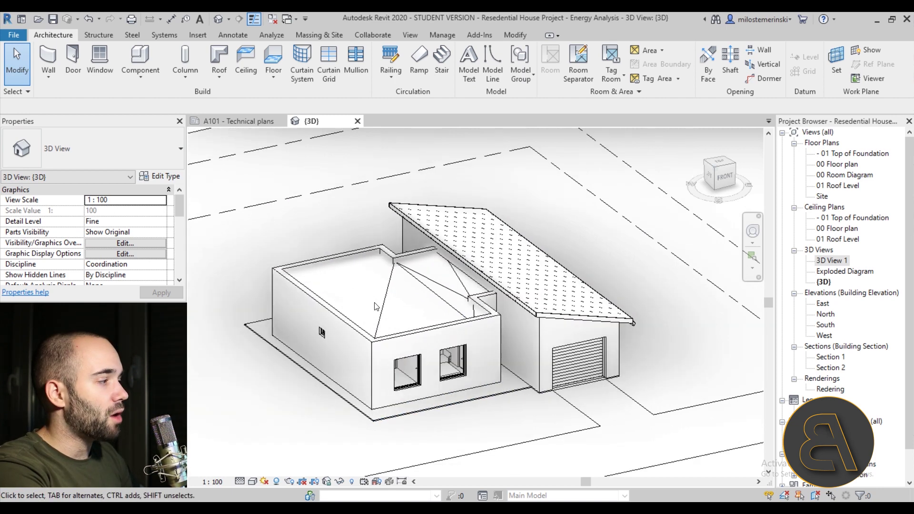
left_click(399, 306)
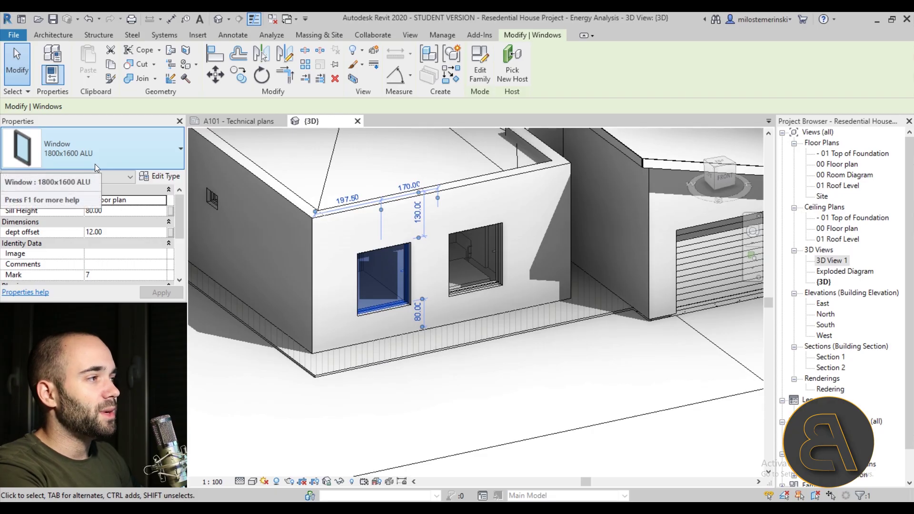
left_click(162, 180)
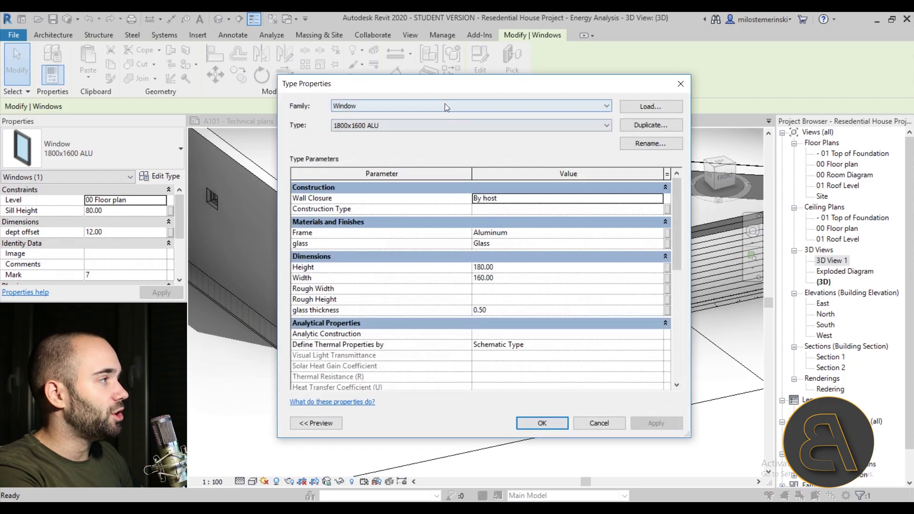
scroll(362, 275, "down", 3)
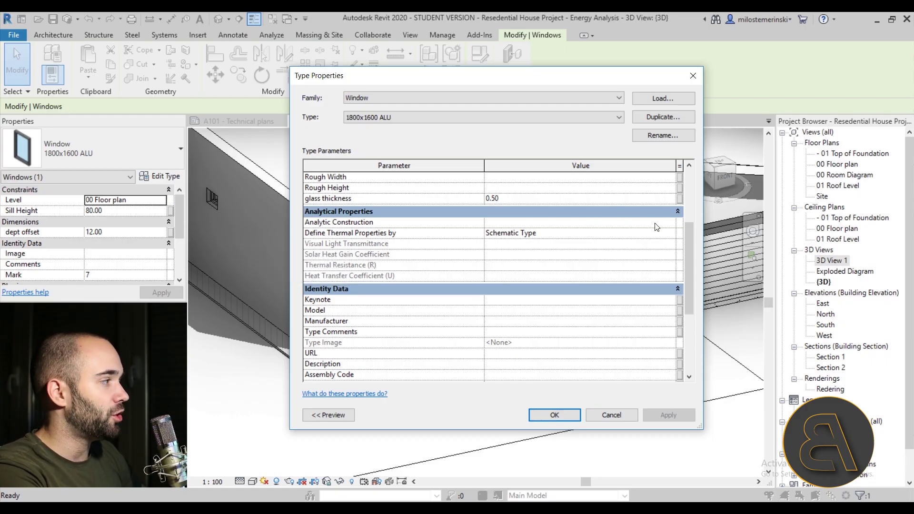
- Set the 1800x1600 ALU window type's analytic construction to Double glazing - 1/4 in thick - bluegreen/low-E (e = 0.05) glass
left_click(672, 223)
left_click(672, 223)
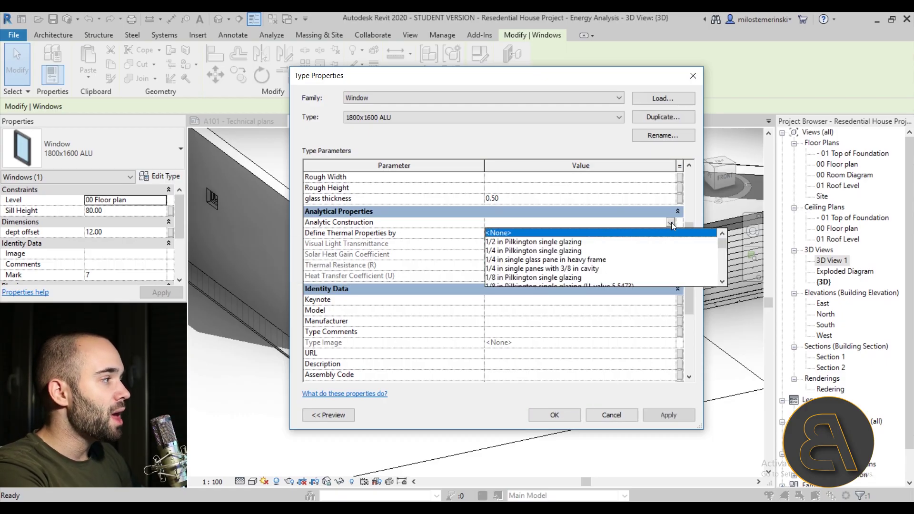
scroll(559, 251, "down", 10)
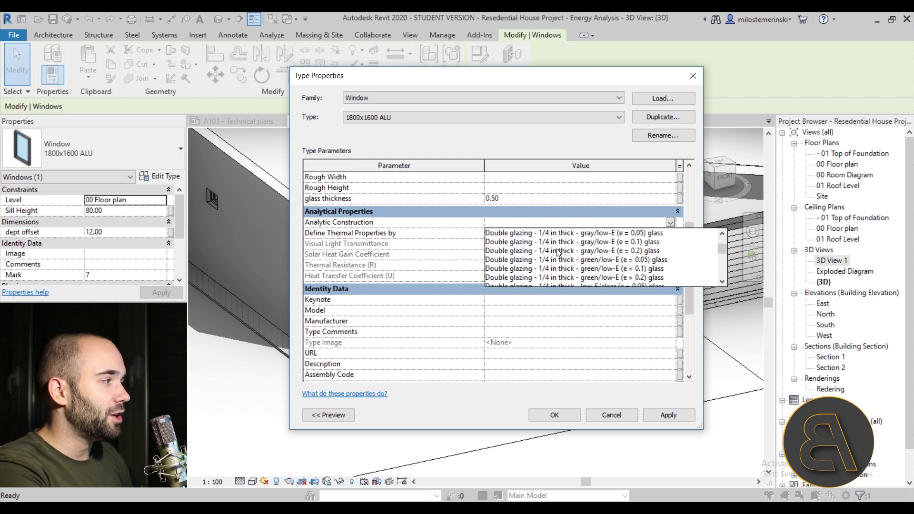
scroll(560, 252, "down", 5)
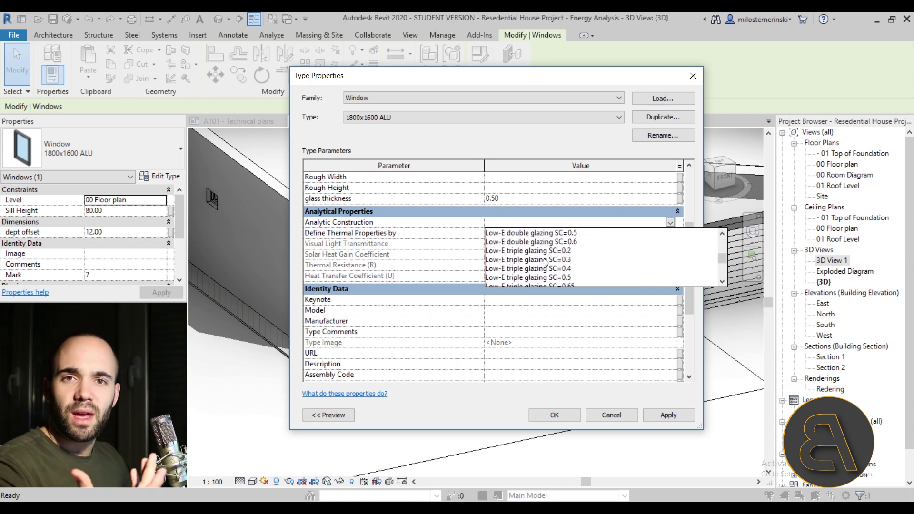
scroll(543, 265, "up", 5)
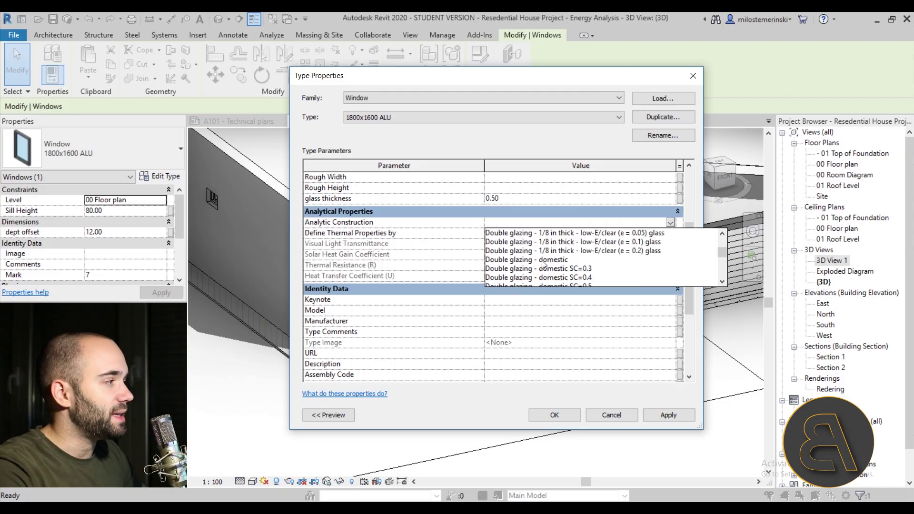
scroll(573, 256, "up", 8)
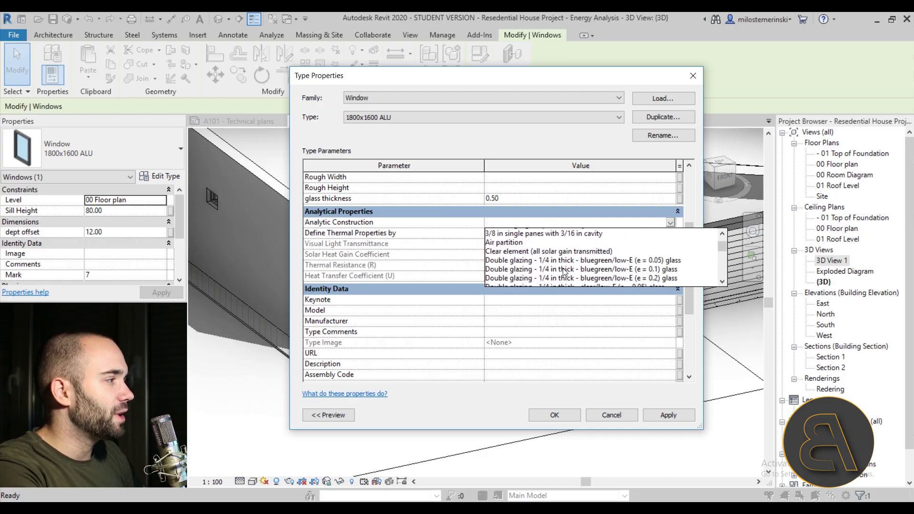
left_click(495, 260)
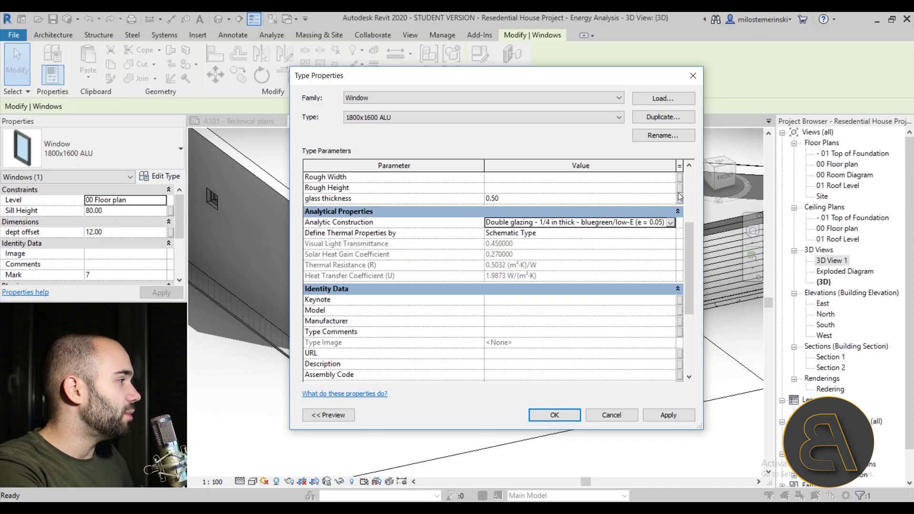
- Review neighbouring glazing options, keep the bluegreen/low-E (e = 0.05) double glazing, and accept the 1800x1600 ALU window type
left_click(670, 223)
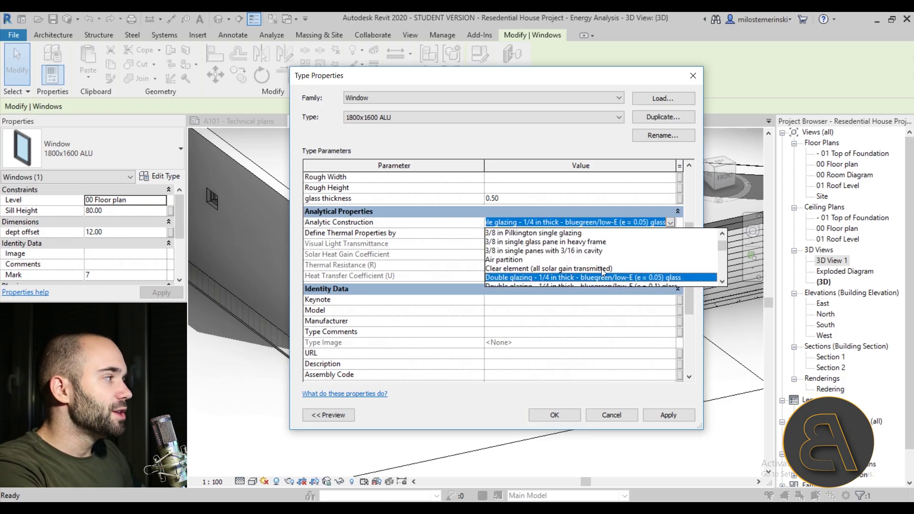
scroll(575, 256, "down", 1)
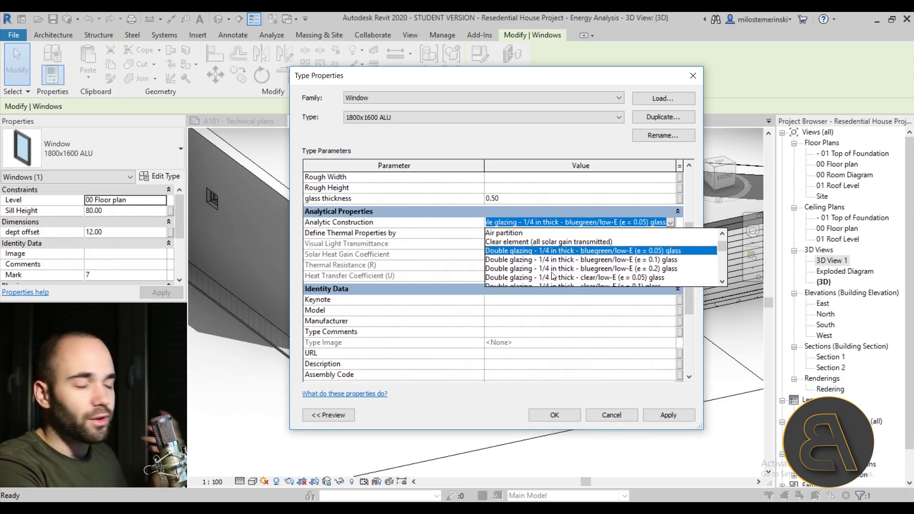
left_click(536, 251)
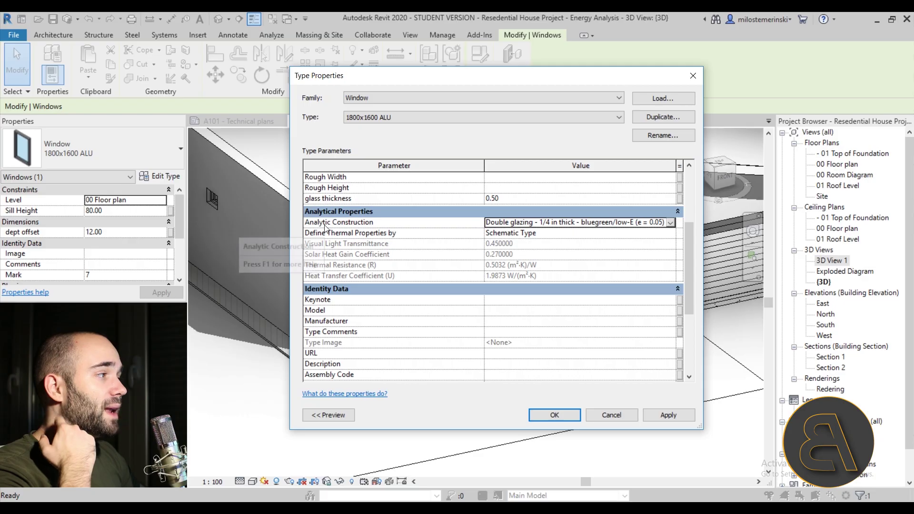
left_click(553, 415)
key("Escape")
- Assign an analytic construction to the type of the small 400x600 ALU window under the sloped roof's eave and accept it
scroll(490, 327, "down", 3)
middle_click_drag(571, 367, 481, 305, "shift")
scroll(477, 291, "up", 3)
left_click(476, 291)
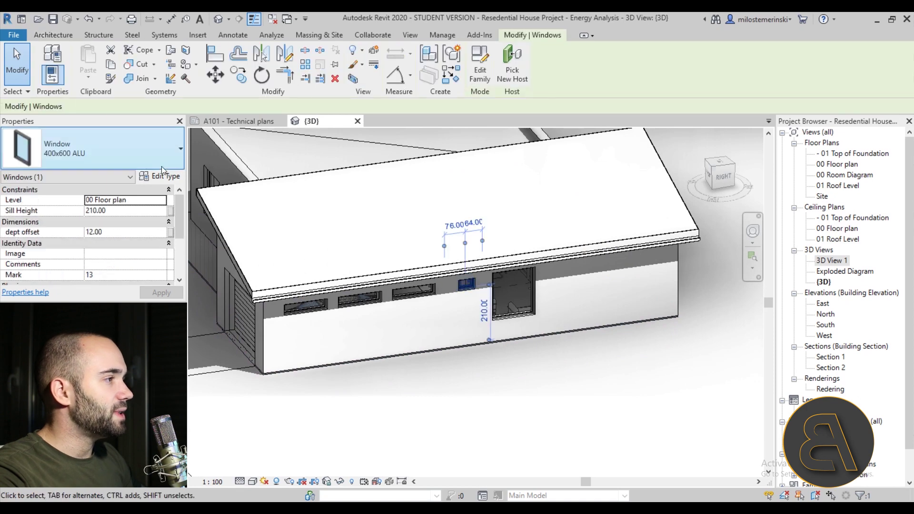
left_click(161, 176)
scroll(631, 268, "down", 1)
left_click(619, 302)
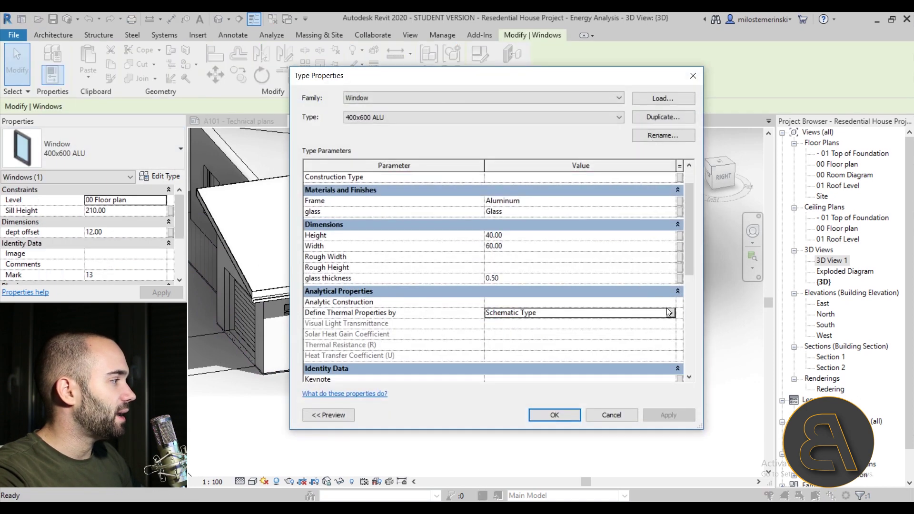
left_click(615, 302)
scroll(604, 330, "down", 3)
left_click(594, 339)
left_click(681, 413)
left_click(566, 416)
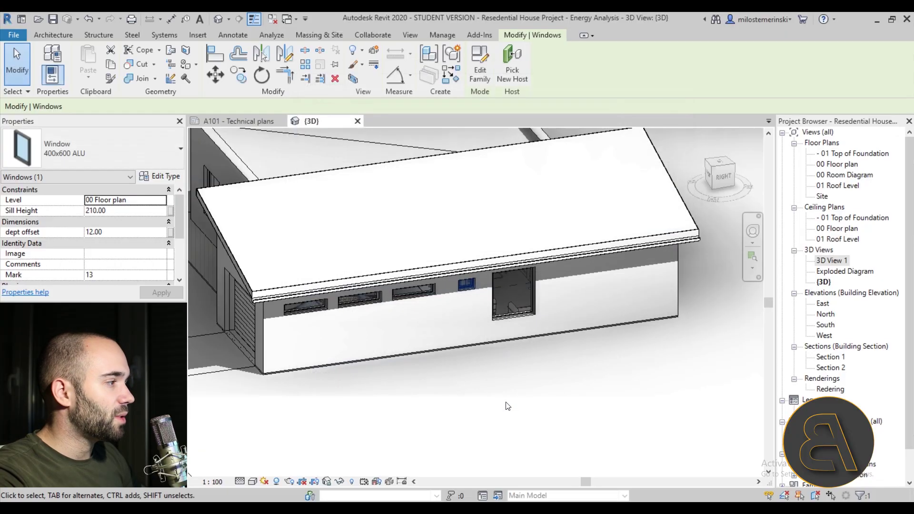
- Set the 400x1600 ALU window type's analytic construction to Double glazing - 1/4 in thick - bluegreen/low-E (e = 0.05) glass and accept it
left_click(362, 297)
left_click(161, 176)
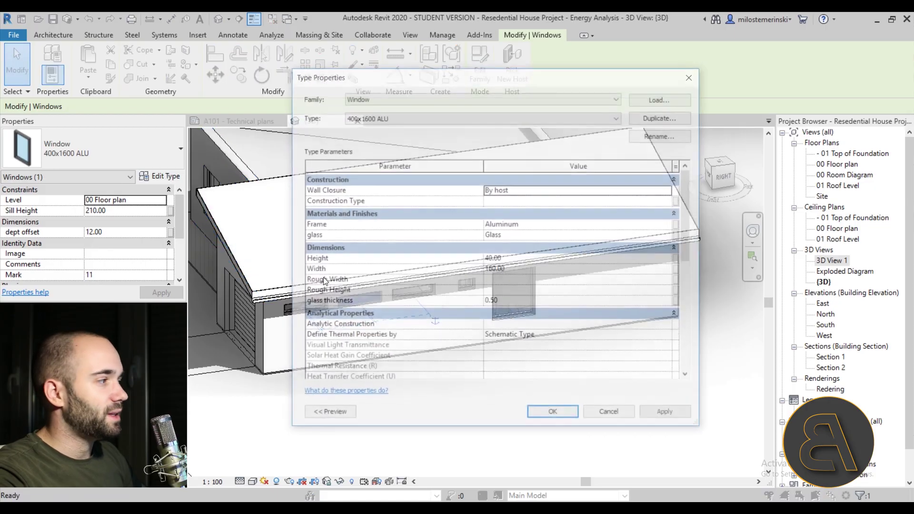
left_click(669, 329)
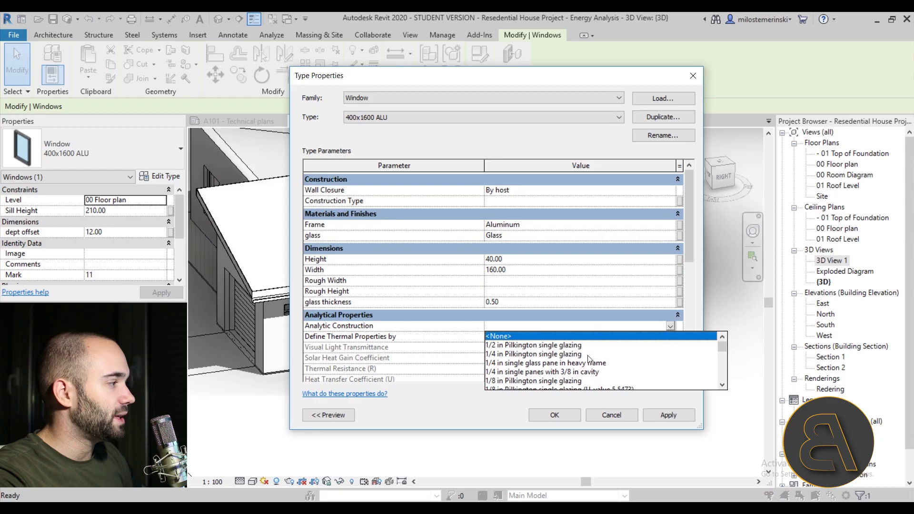
scroll(578, 358, "down", 3)
scroll(575, 376, "down", 1)
left_click(573, 368)
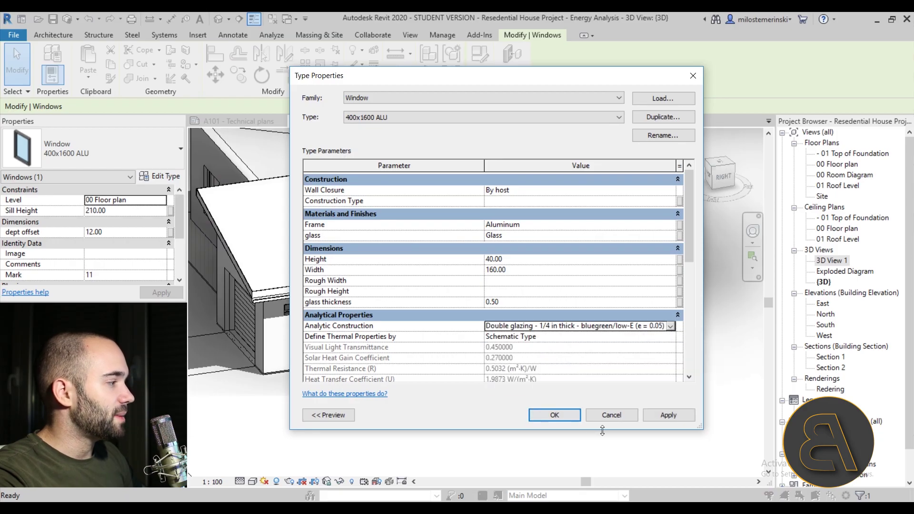
left_click(554, 415)
key("Escape")
- Select the entrance door beside the garage and view its type's analytical properties
middle_click_drag(434, 375, 381, 328, "shift")
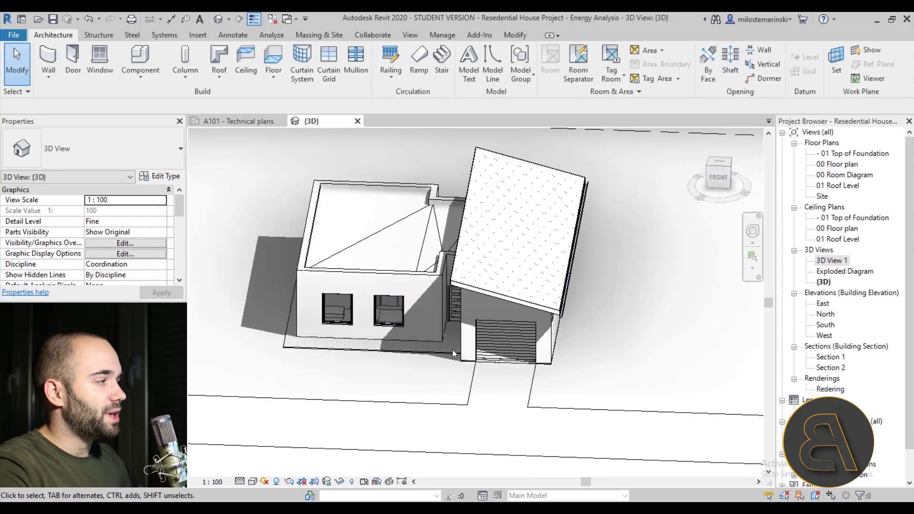
middle_click_drag(450, 347, 475, 353, "shift")
scroll(465, 334, "up", 3)
left_click(451, 309)
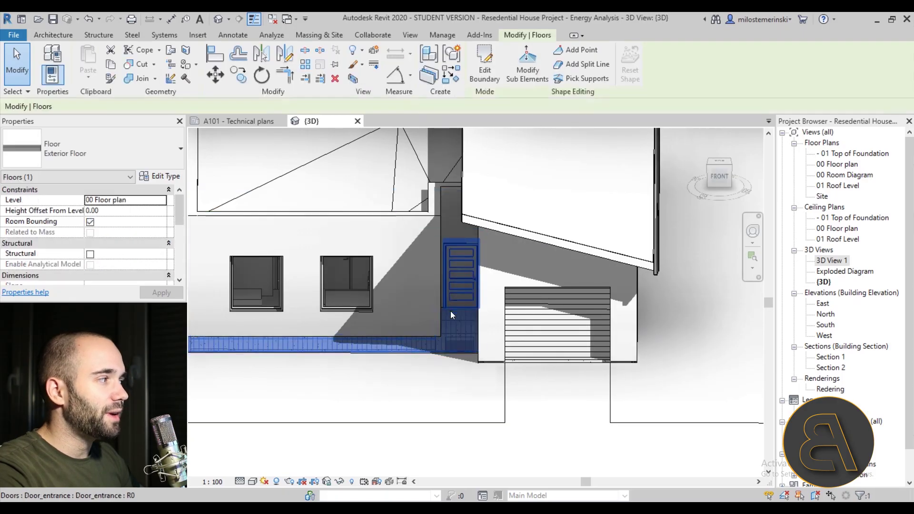
left_click(468, 244)
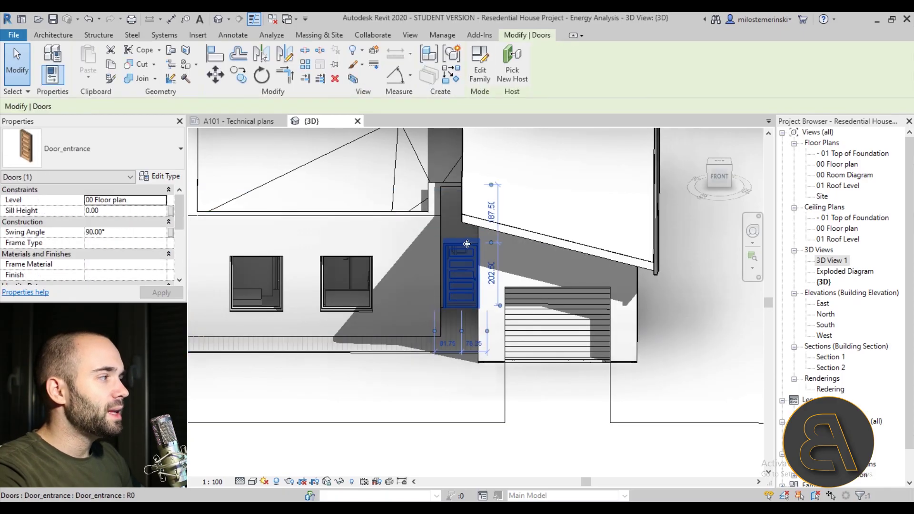
left_click(170, 177)
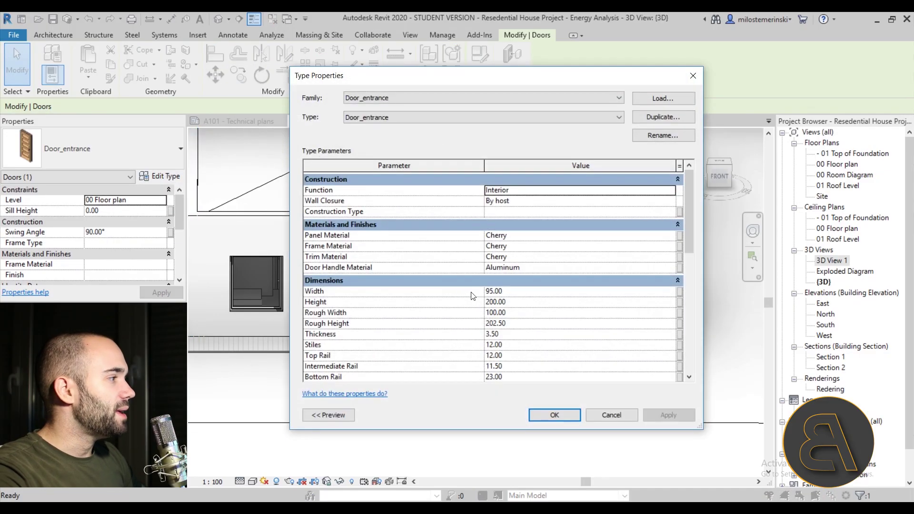
scroll(343, 252, "down", 4)
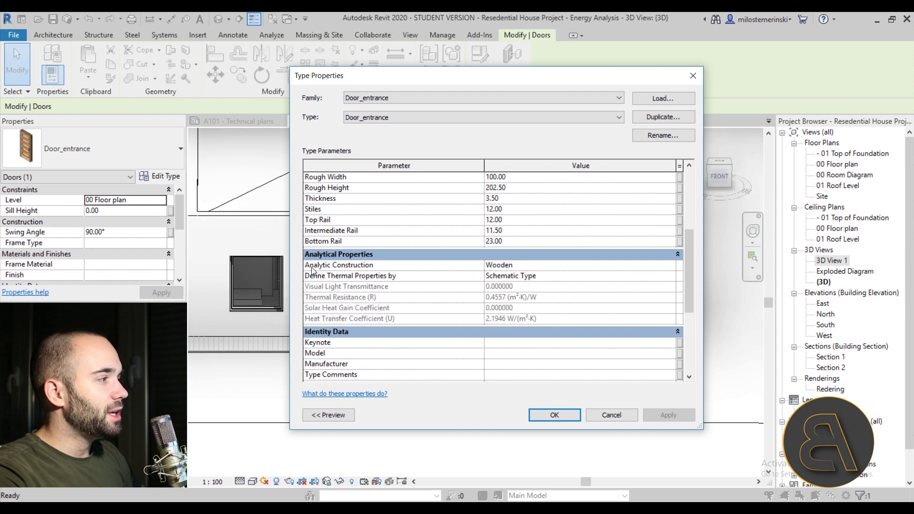
- Look through the analytic construction options for the entrance door, leave its type unchanged and clear the selection
left_click(670, 267)
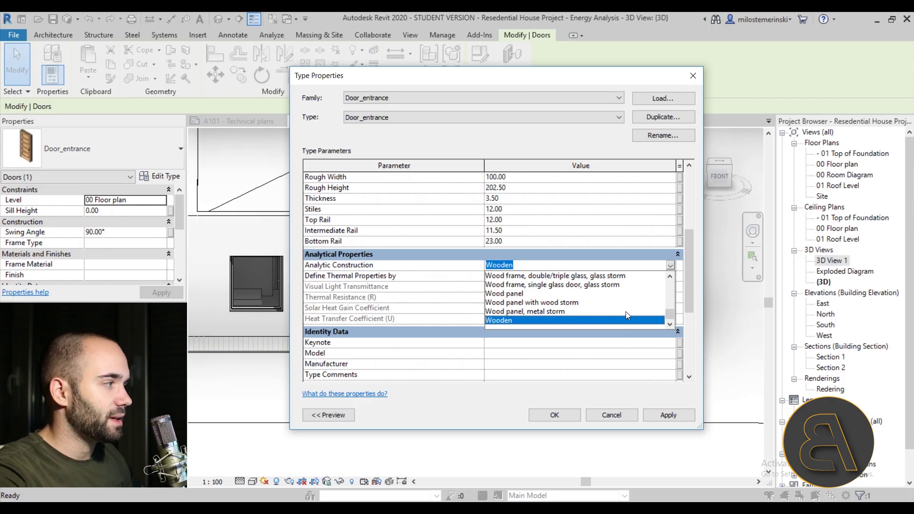
left_click(622, 413)
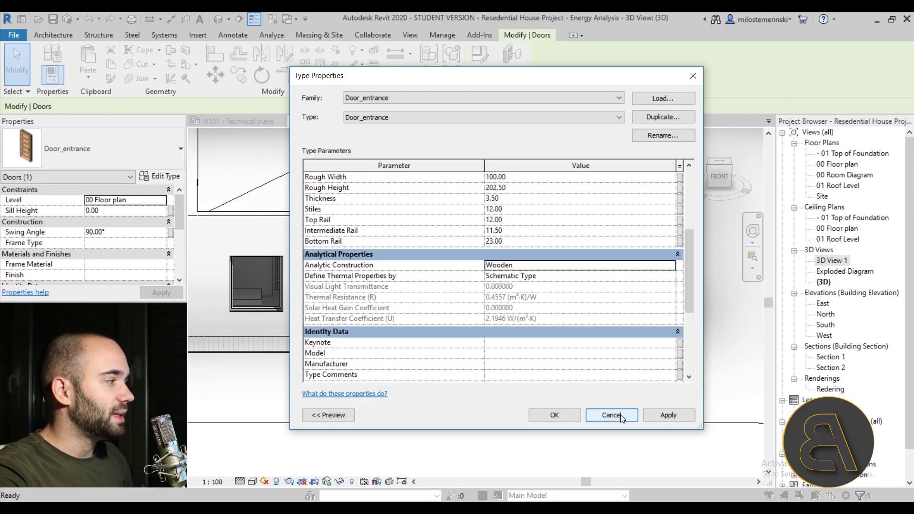
left_click(612, 416)
key("Escape")
- Inspect the garage door type's analytical properties and Metal analytic construction, and leave the type without changes
left_click(569, 347)
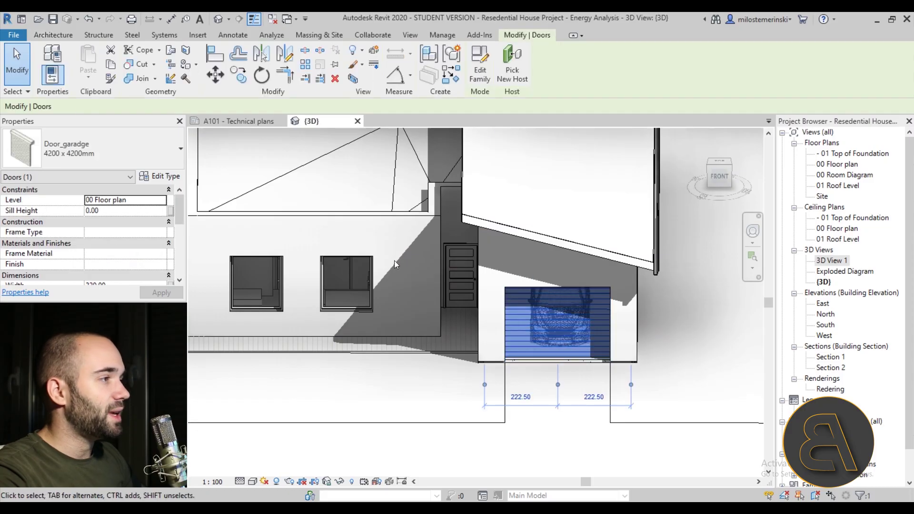
left_click(161, 176)
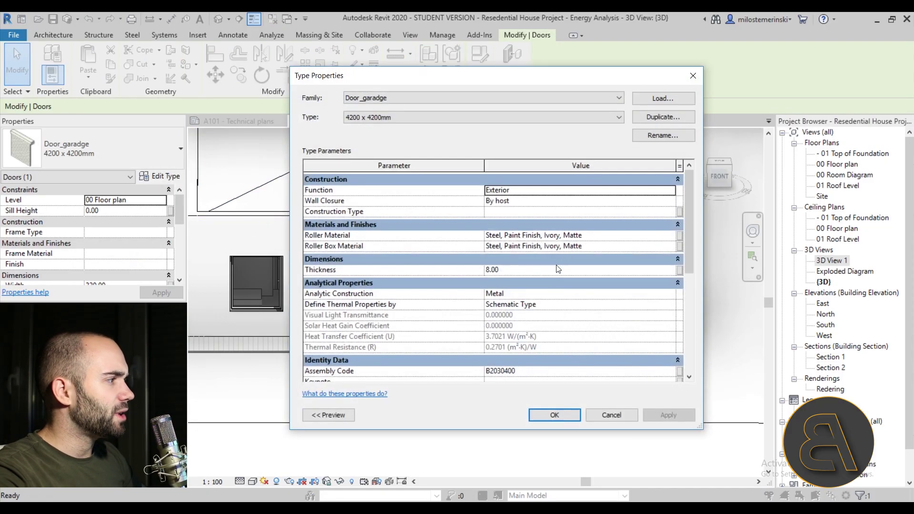
scroll(553, 281, "down", 3)
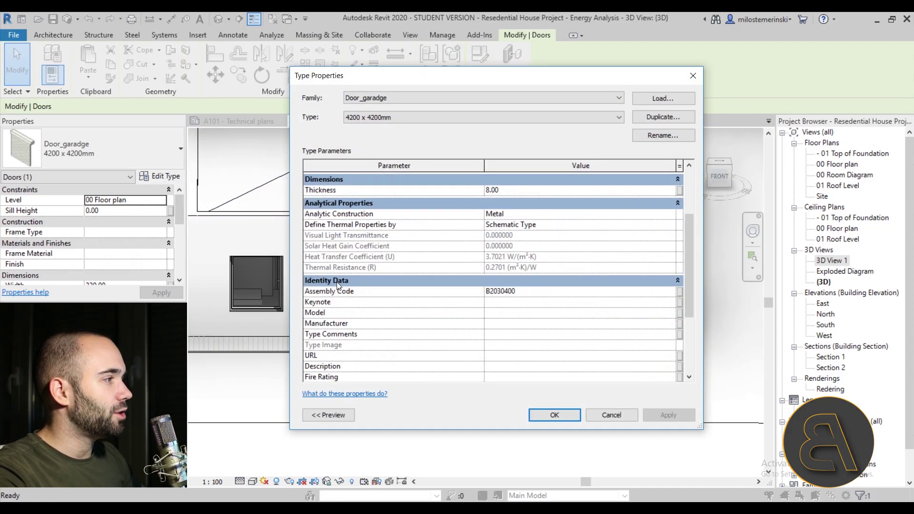
left_click(671, 215)
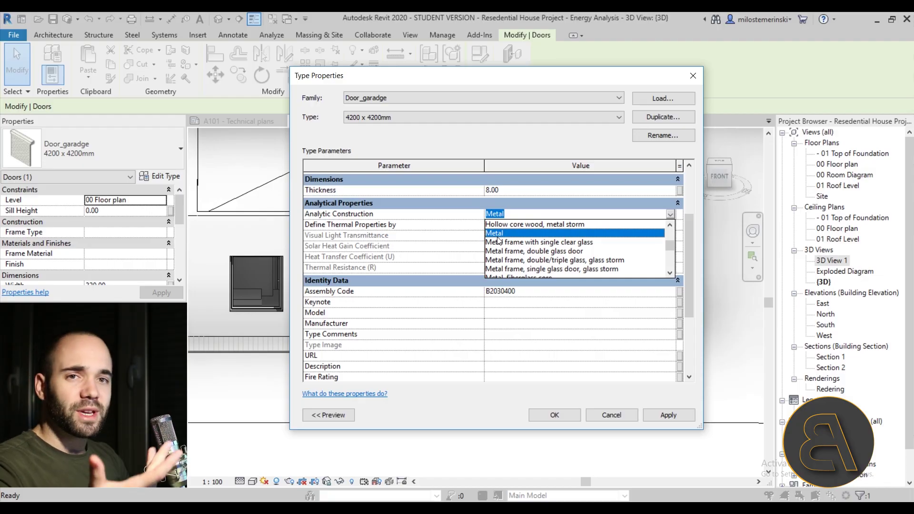
left_click(497, 237)
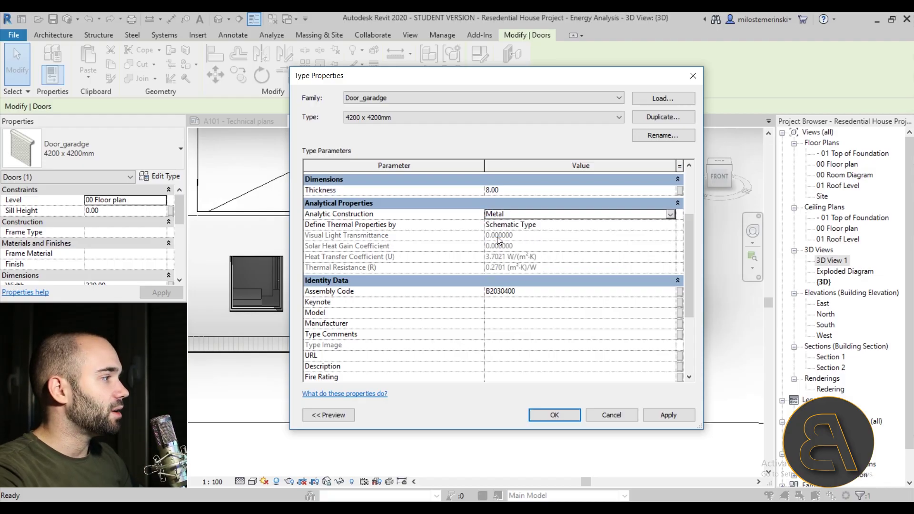
left_click(607, 414)
key("Escape")
- Inspect the analytical properties of the glass door type on the house's back wall, leave the type unchanged and clear the selection
middle_click_drag(333, 371, 430, 353, "shift")
scroll(430, 352, "up", 3)
left_click(431, 353)
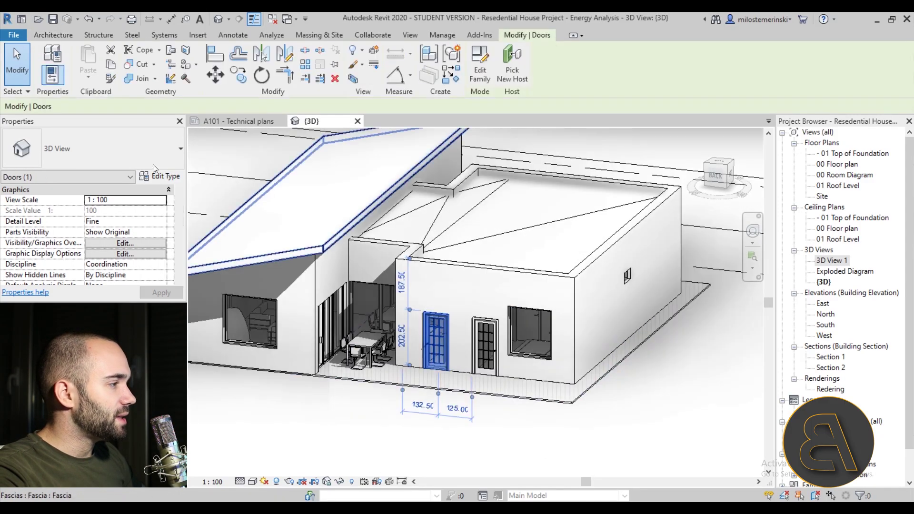
left_click(154, 176)
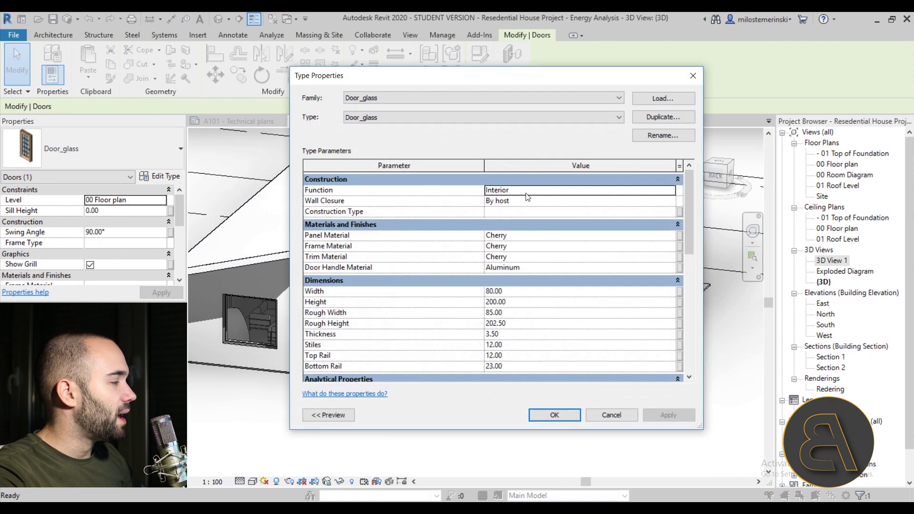
scroll(425, 284, "down", 3)
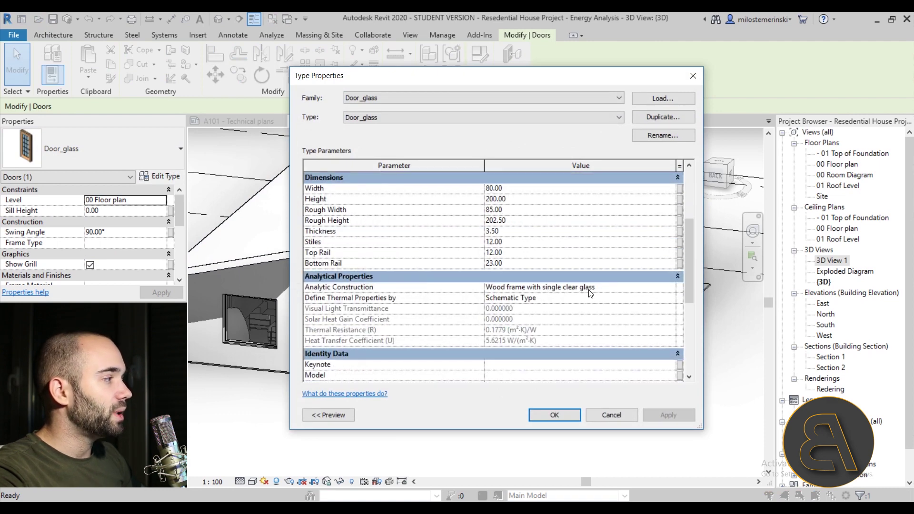
left_click(611, 413)
scroll(415, 341, "up", 5)
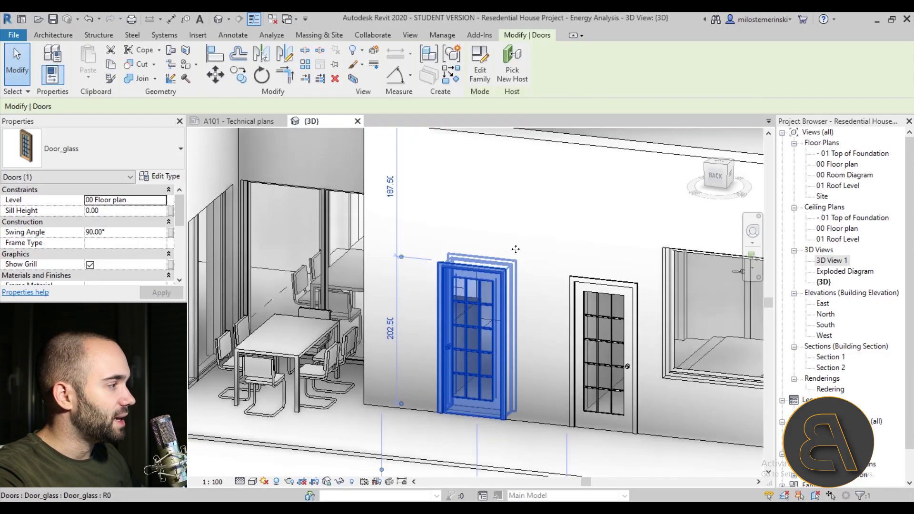
key("Escape")
scroll(490, 303, "down", 2)
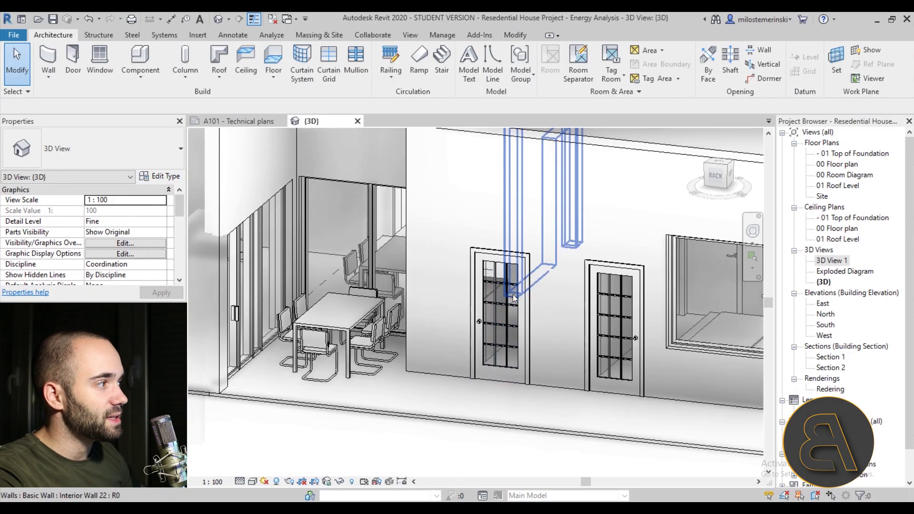
scroll(515, 299, "down", 5)
middle_click_drag(476, 424, 421, 364, "shift")
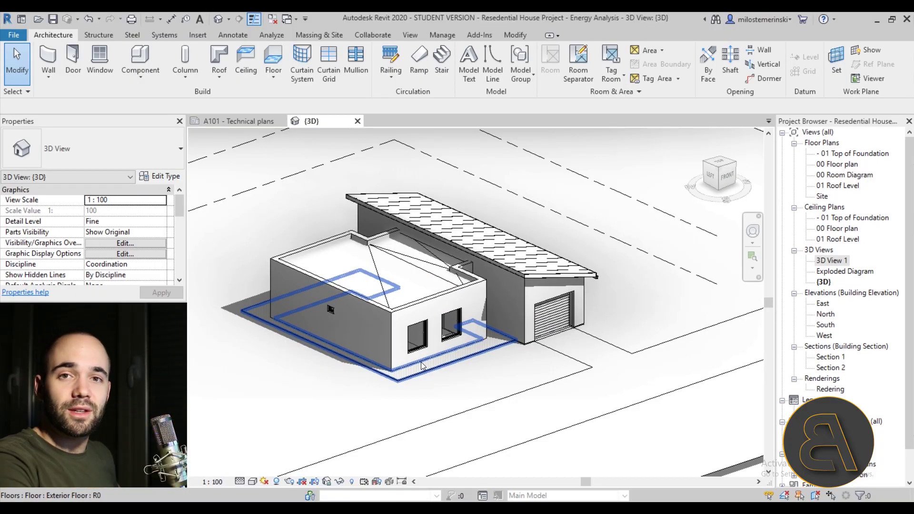
middle_click_drag(461, 208, 487, 208)
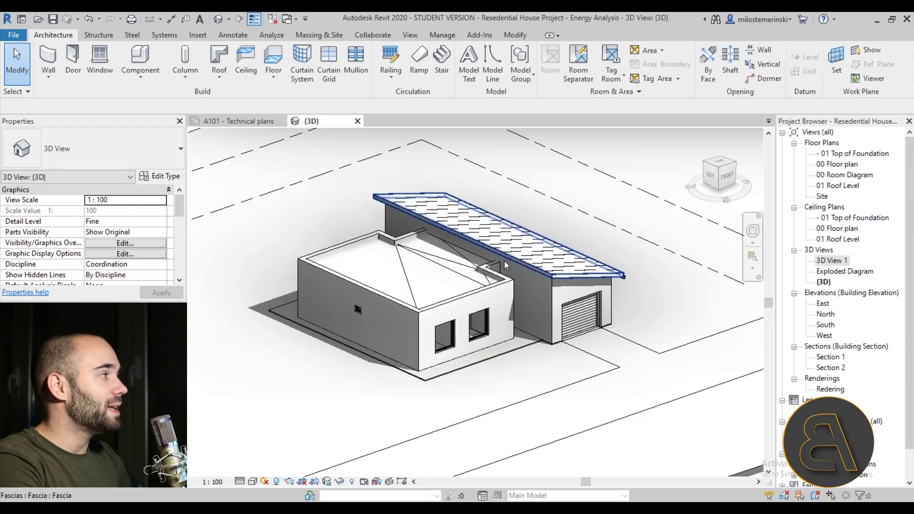
- Choose weather station 53158 for the project address Boston, MA in the location settings and accept it
left_click(271, 35)
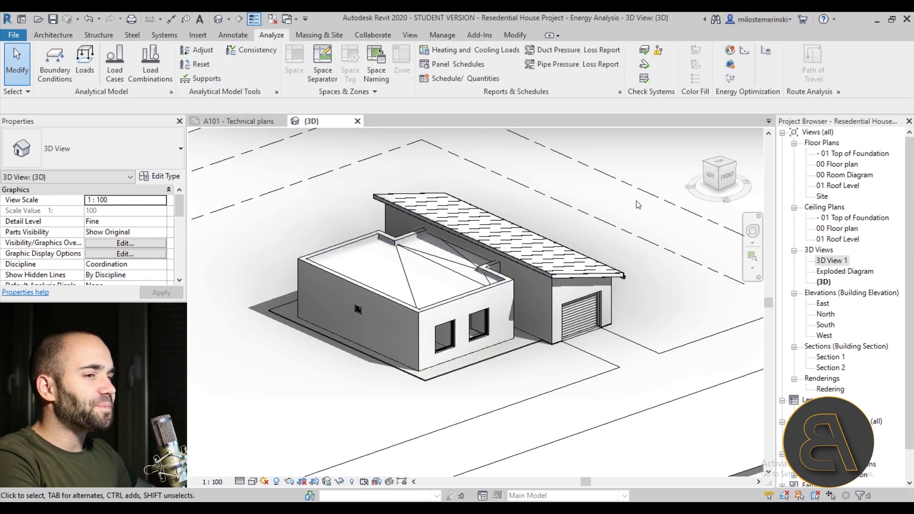
left_click(731, 53)
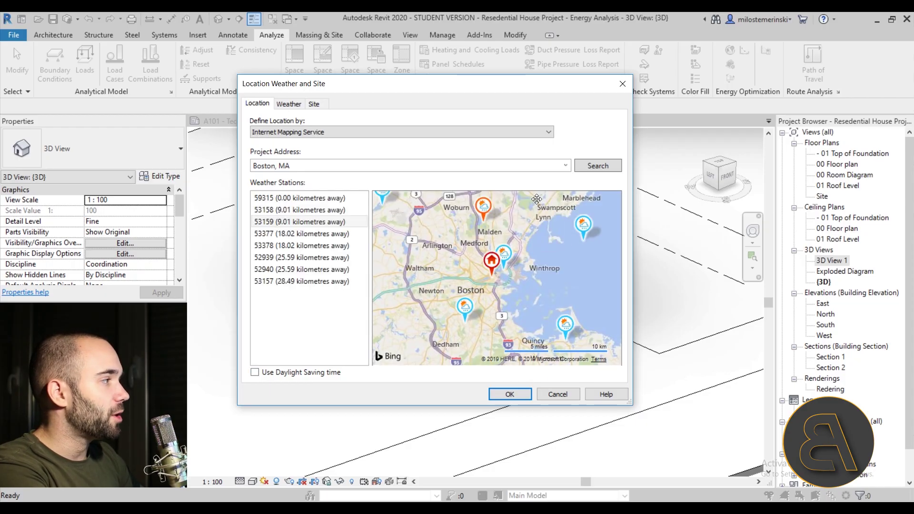
scroll(475, 289, "up", 2)
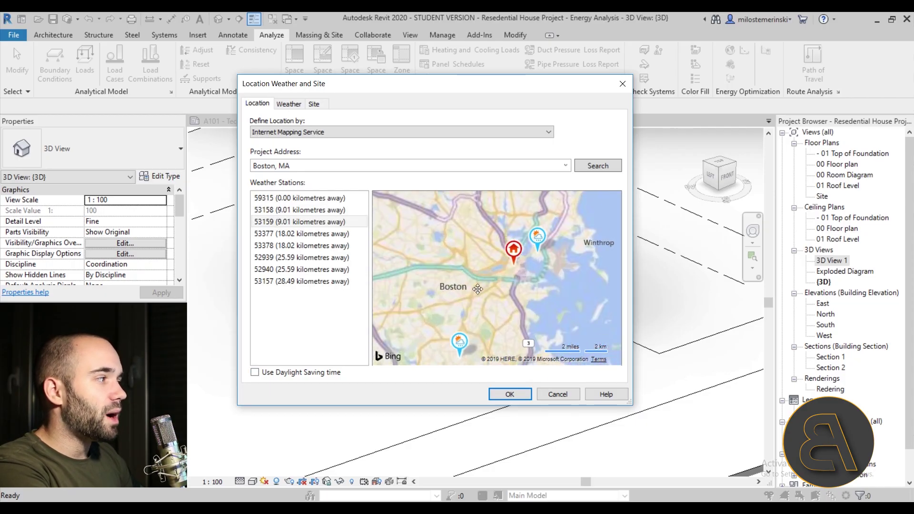
scroll(504, 294, "down", 2)
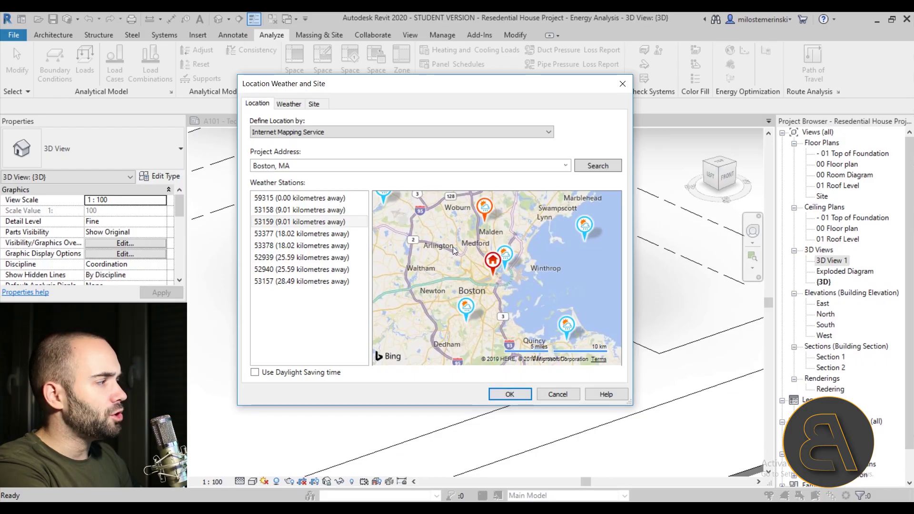
left_click(296, 199)
left_click(285, 210)
left_click(275, 198)
left_click(309, 209)
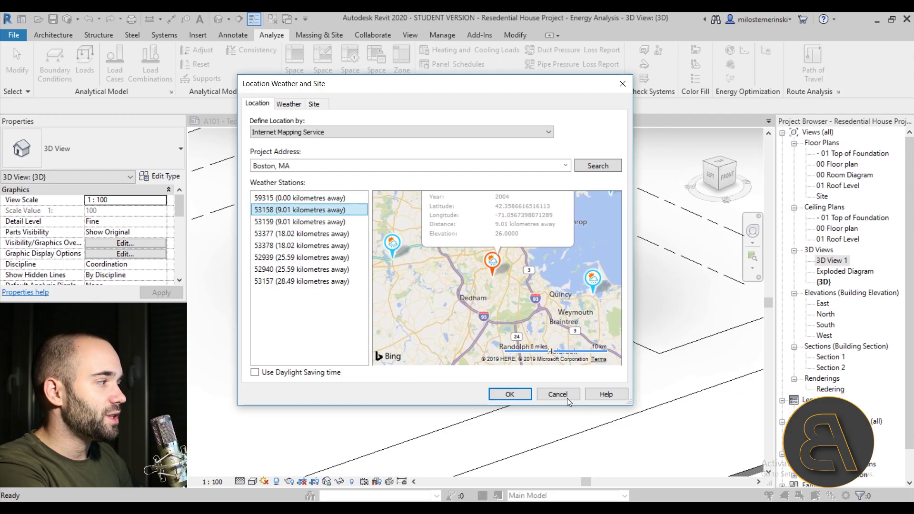
left_click(510, 395)
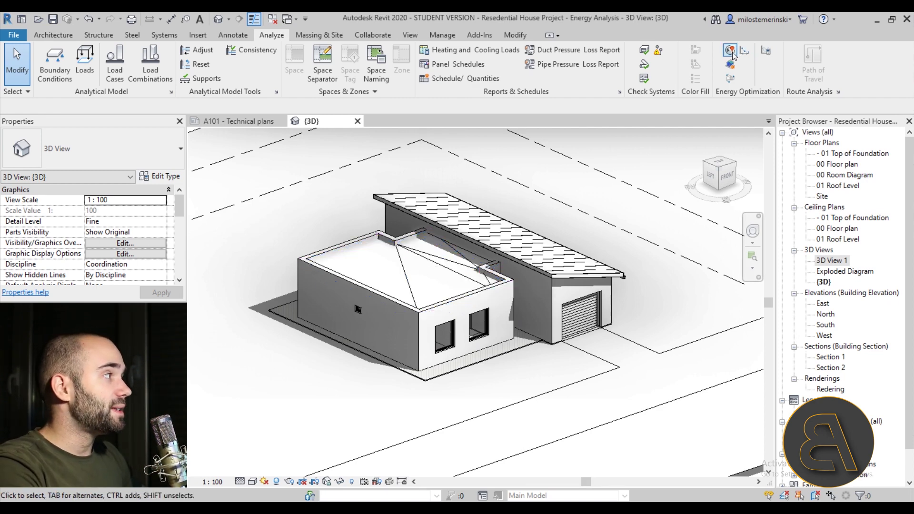
- Try the Use Building Elements mode for the energy analytical model in the energy settings and discard the change
left_click(764, 51)
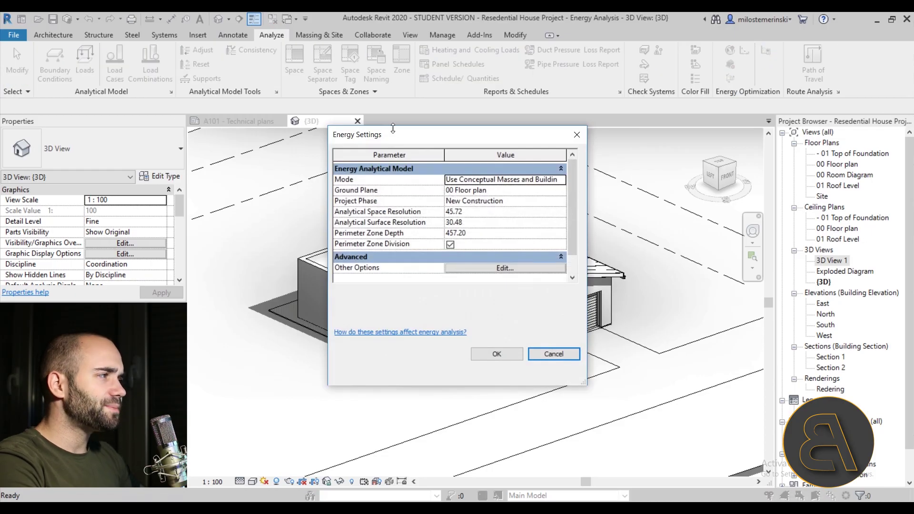
left_click_drag(396, 139, 398, 147)
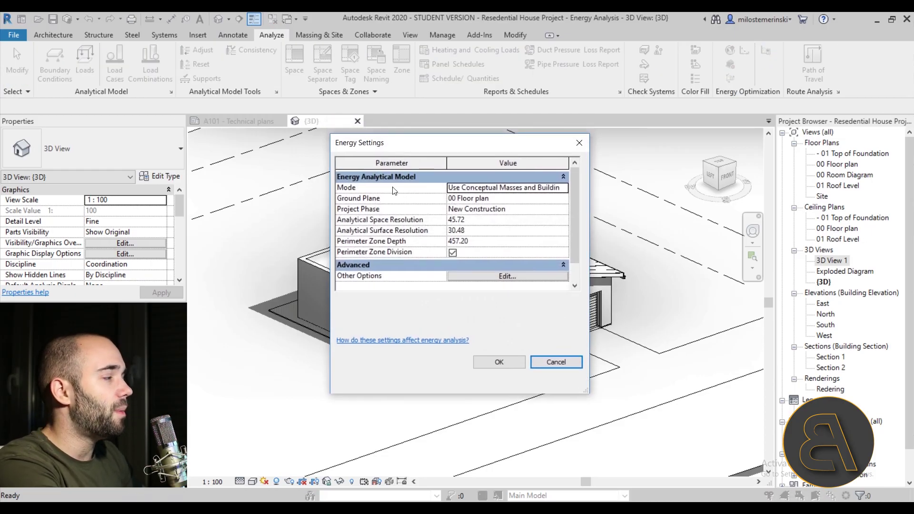
left_click_drag(480, 139, 452, 154)
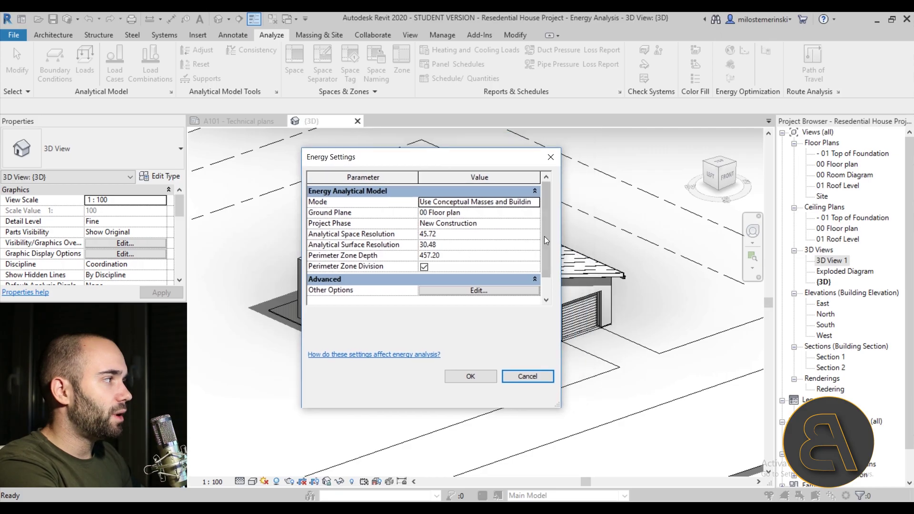
left_click(534, 202)
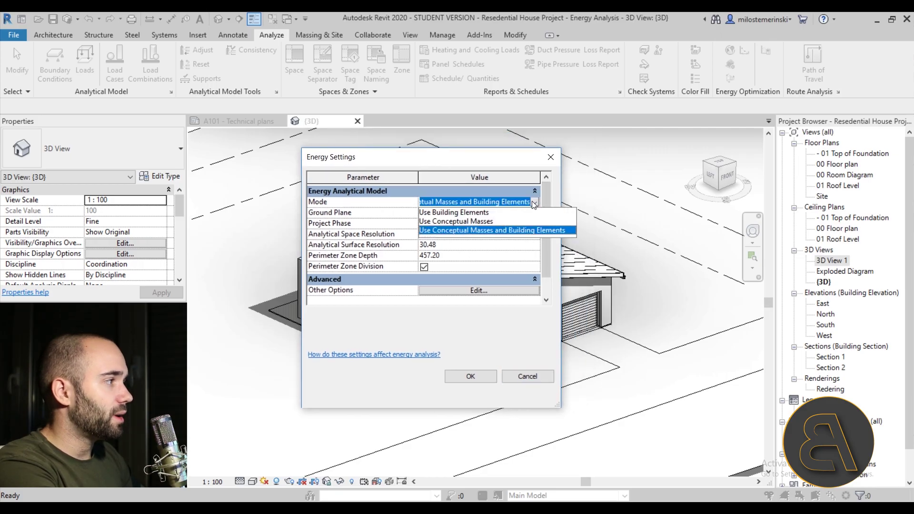
left_click(452, 212)
left_click_drag(434, 156, 496, 144)
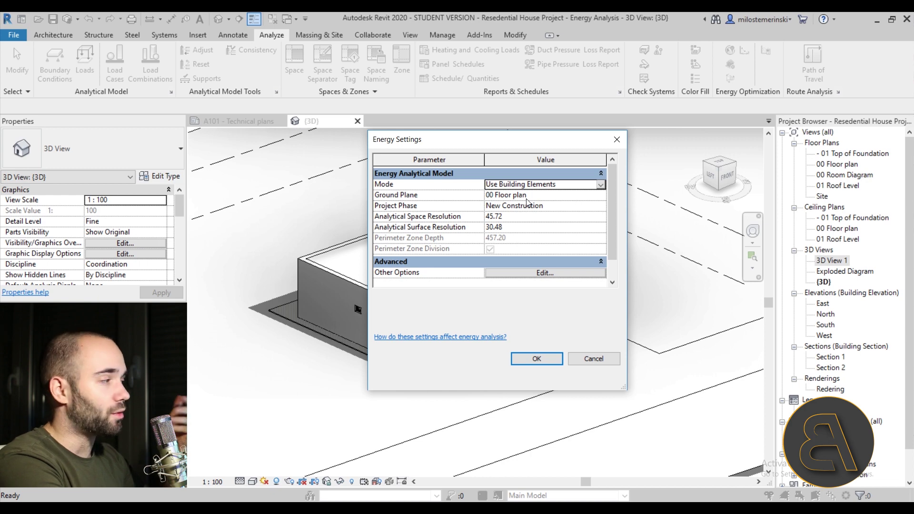
left_click(599, 186)
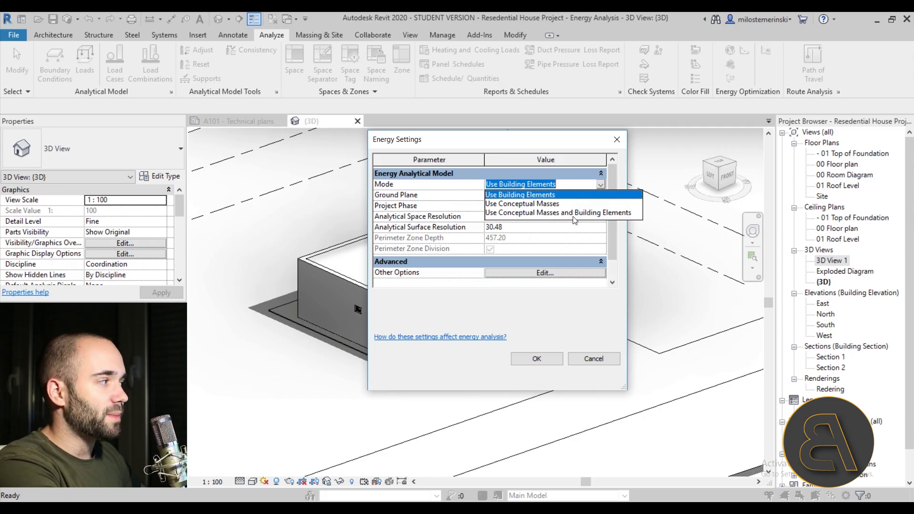
left_click(519, 195)
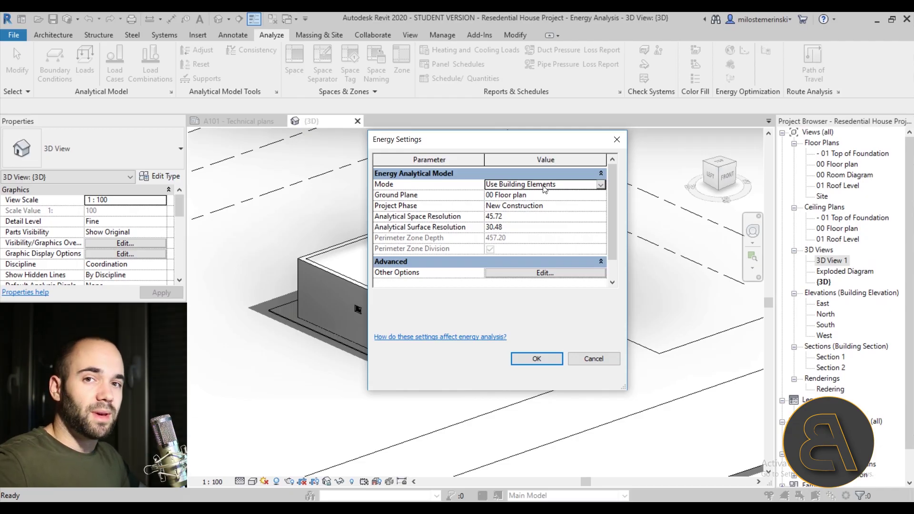
left_click(601, 185)
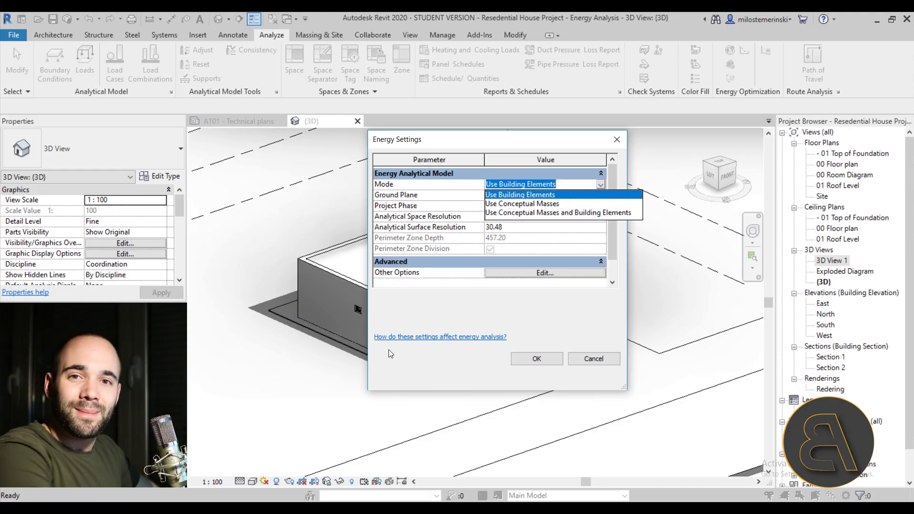
left_click(519, 197)
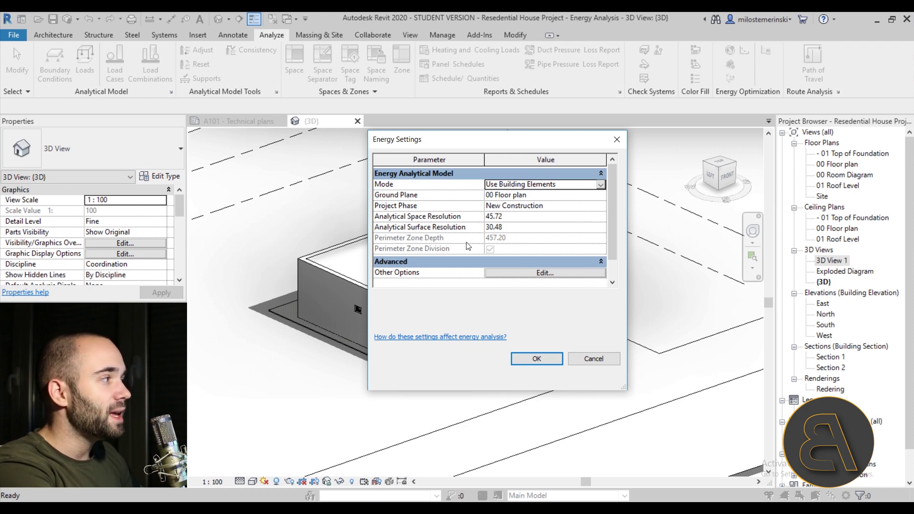
left_click(584, 358)
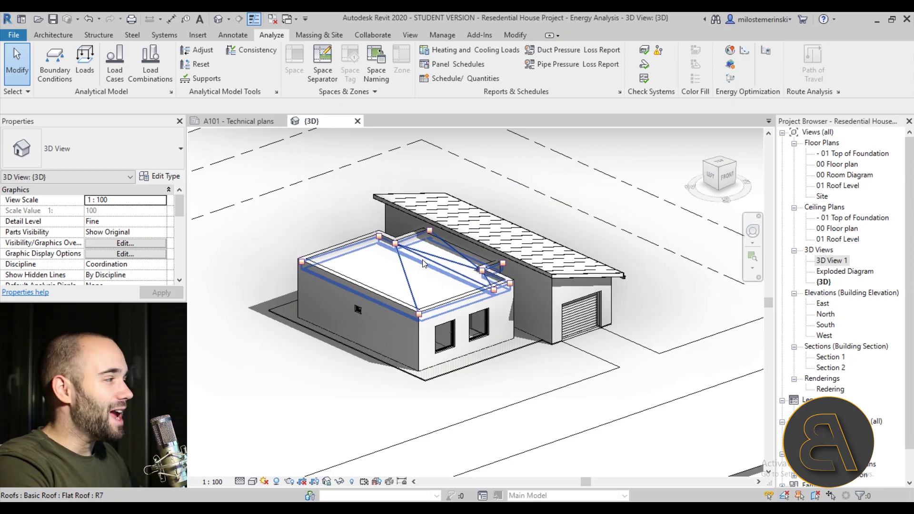
- Open the 00 Room Diagram floor plan and check Room 3 by selecting it and clearing the selection
double_click(842, 175)
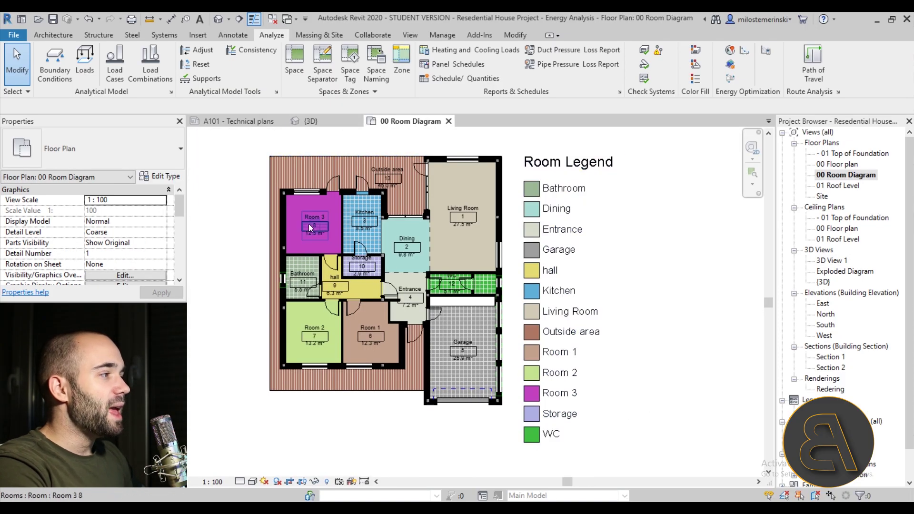
scroll(308, 225, "up", 3)
left_click(291, 262)
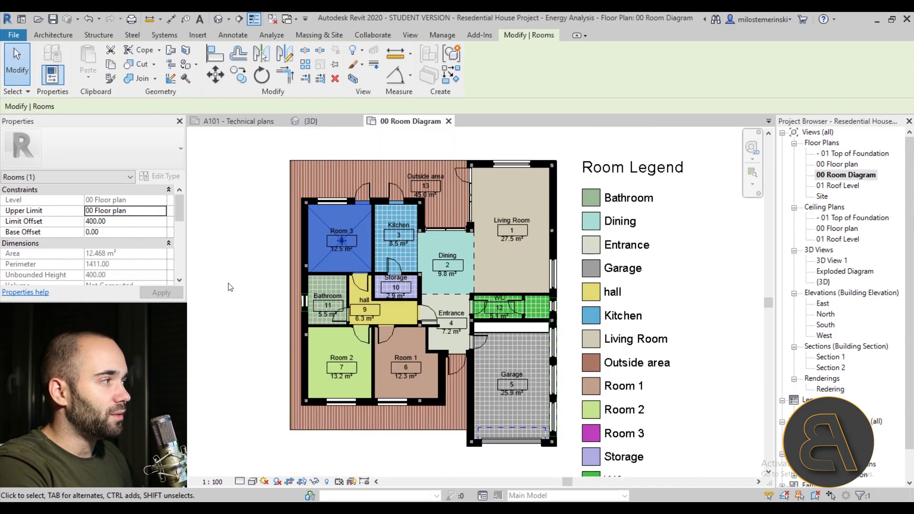
key("Escape")
scroll(425, 164, "up", 3)
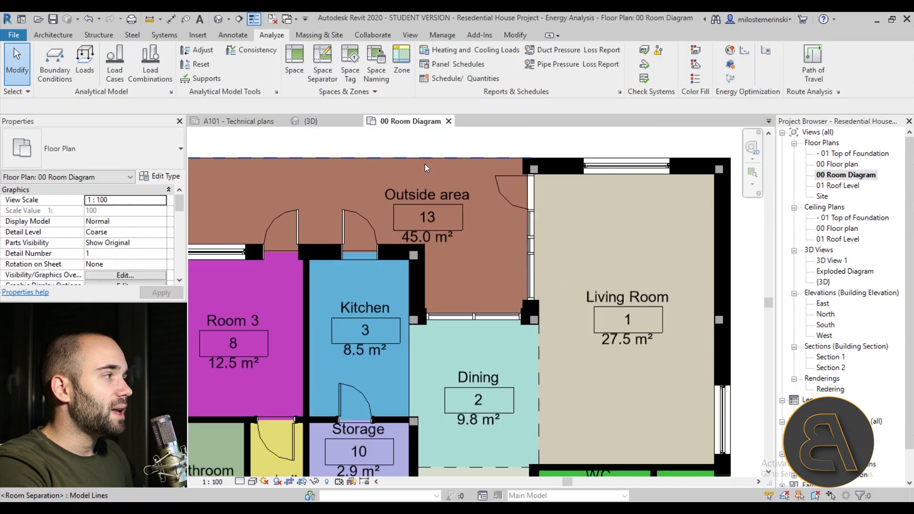
- Delete the Outside area room from the floor plan and dismiss the warning
left_click(470, 263)
scroll(445, 202, "down", 5)
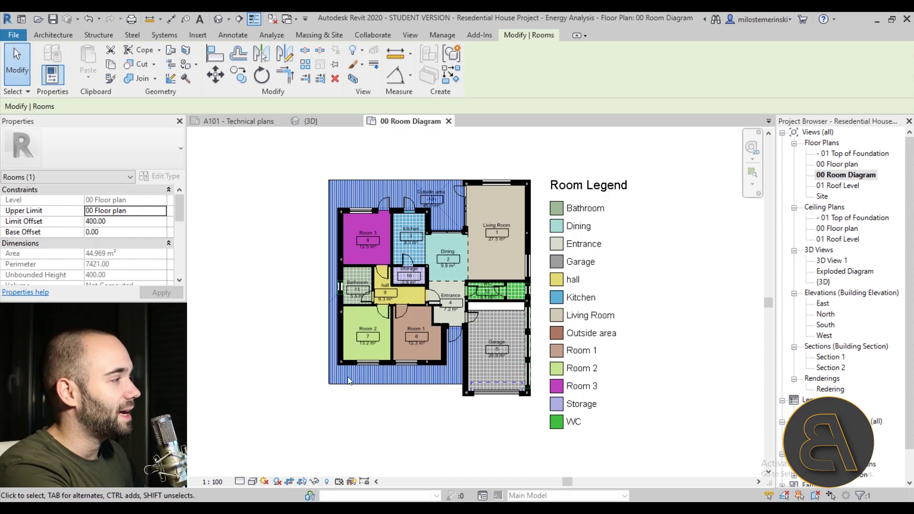
key("Delete")
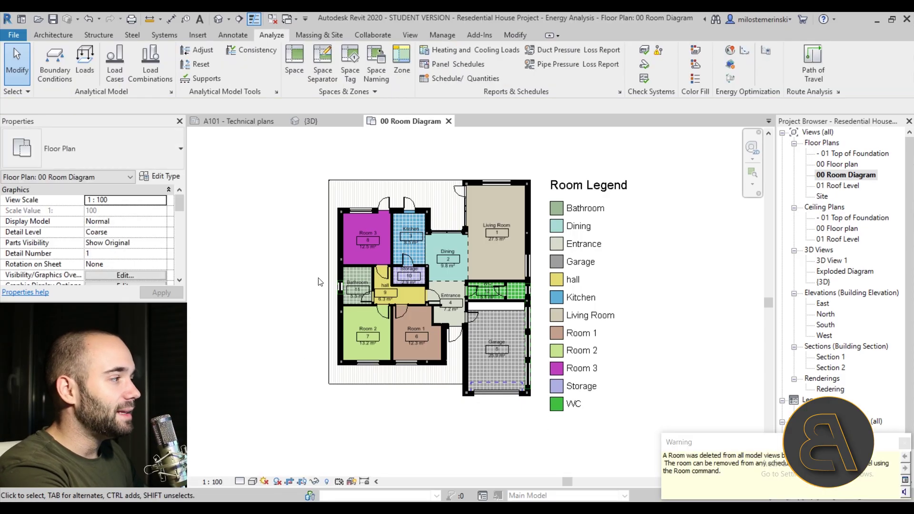
left_click(905, 443)
left_click(568, 279)
key("Escape")
scroll(378, 261, "up", 2)
scroll(379, 261, "down", 3)
scroll(429, 286, "up", 1)
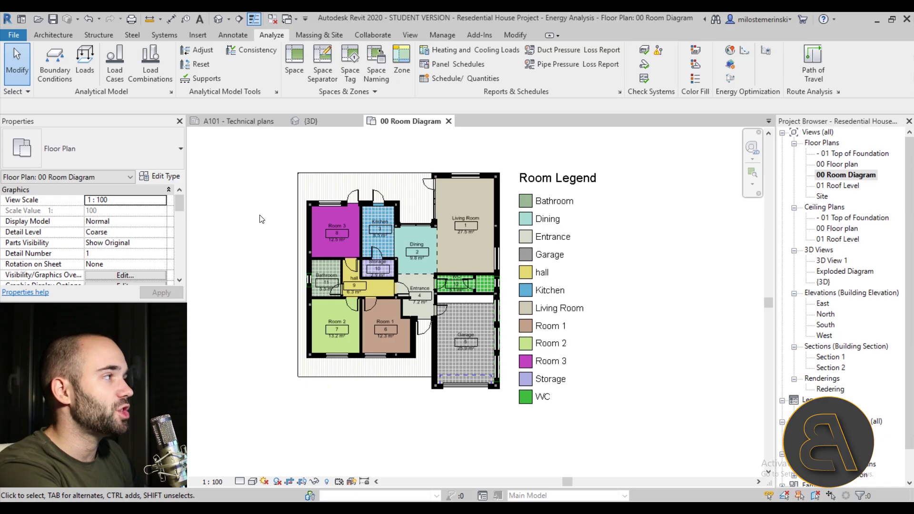
- Set the project's volume computations to Areas and Volumes and accept the setting
left_click(43, 36)
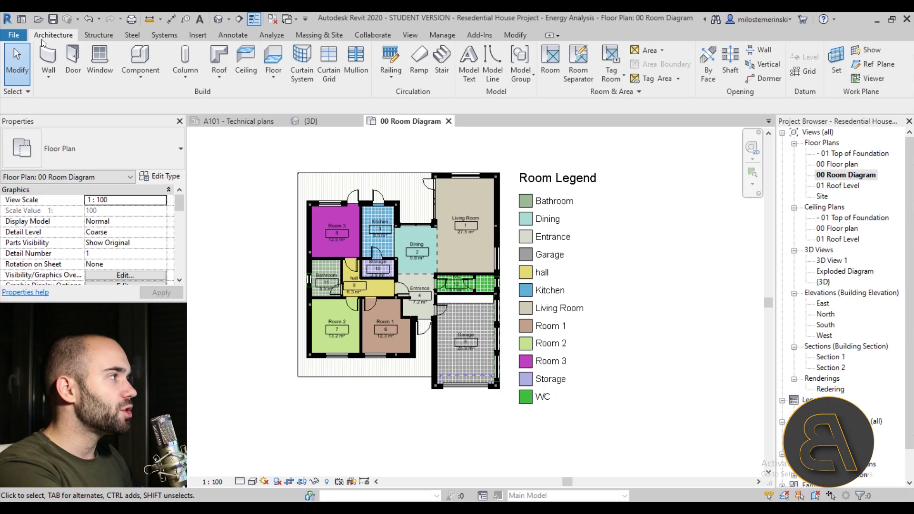
left_click(642, 92)
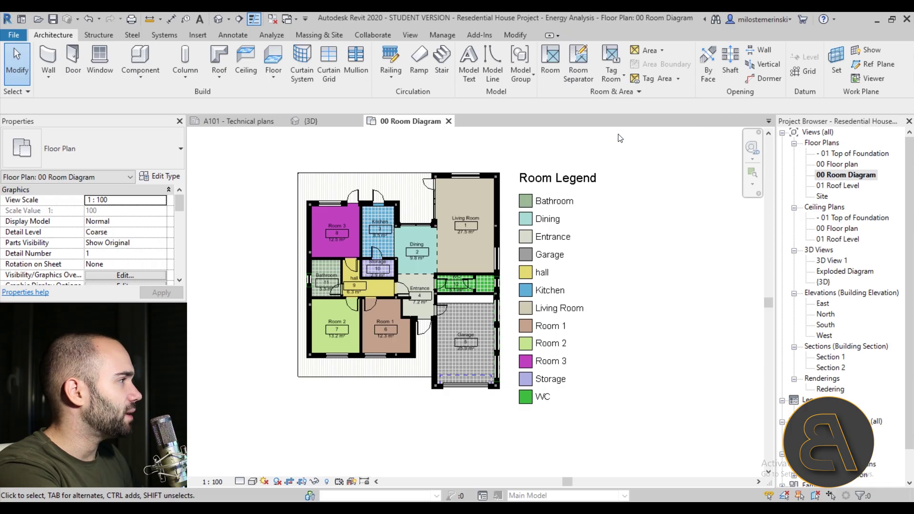
left_click(625, 93)
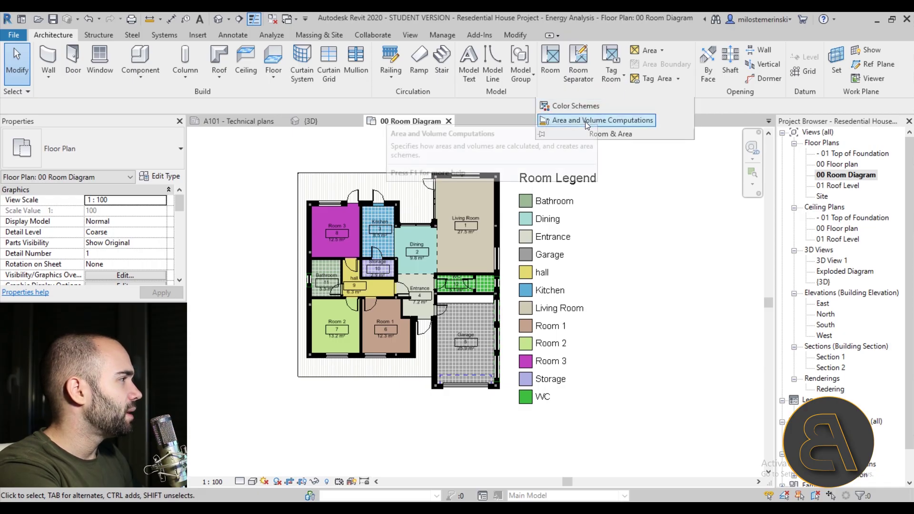
left_click(573, 123)
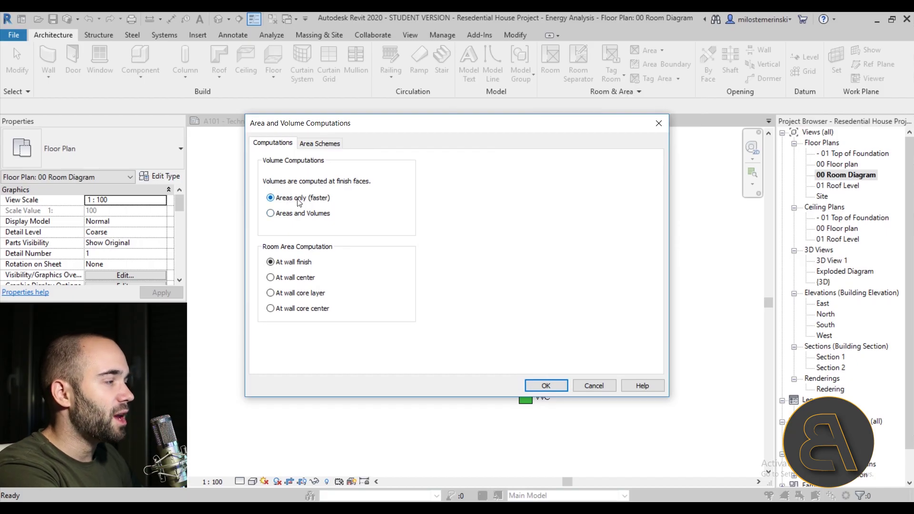
left_click(292, 215)
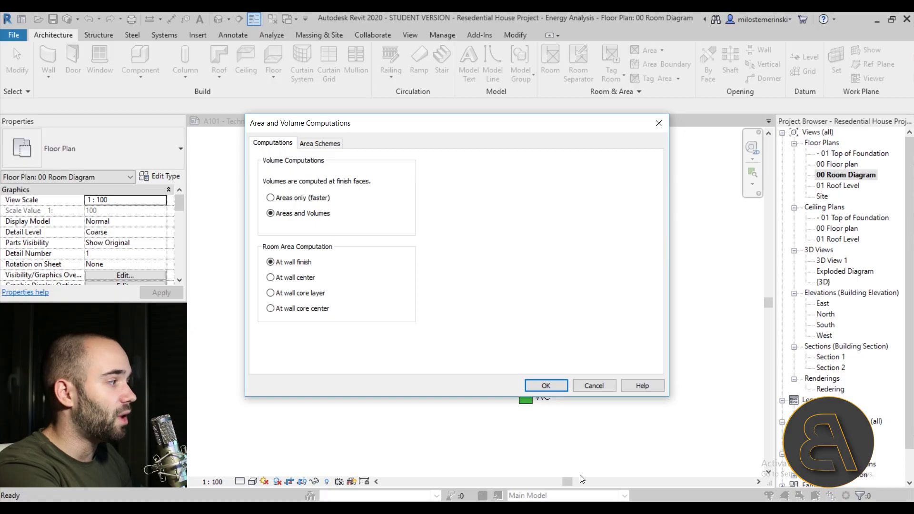
left_click(543, 387)
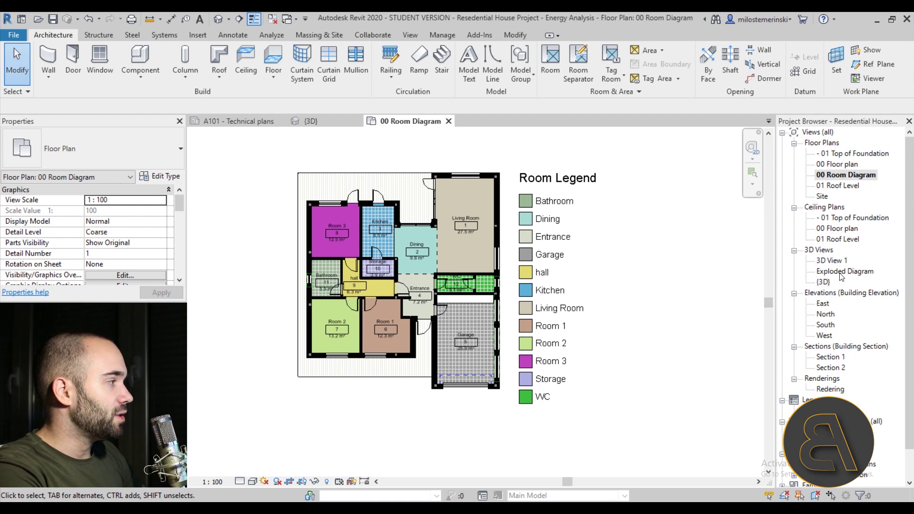
- Open the Section 1 building section and look over the rooms and roofs
double_click(829, 358)
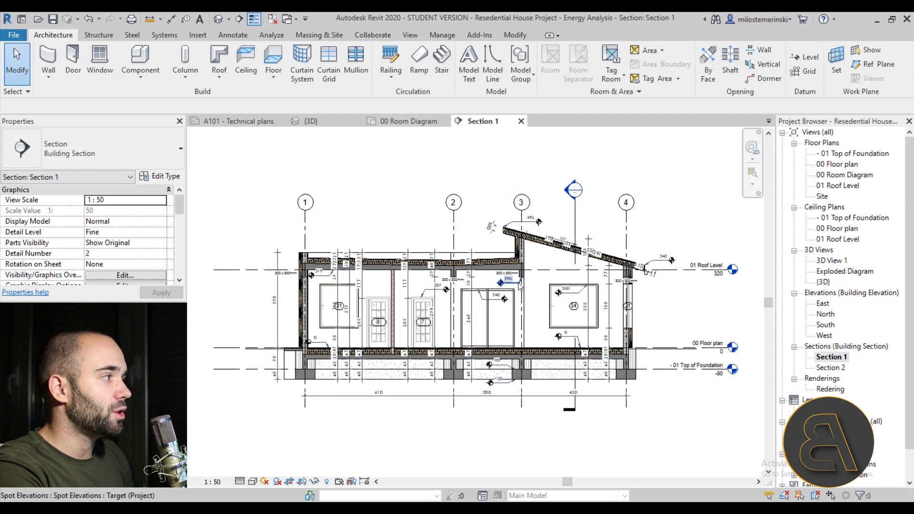
middle_click_drag(418, 333, 438, 326)
scroll(437, 325, "up", 4)
scroll(413, 244, "down", 2)
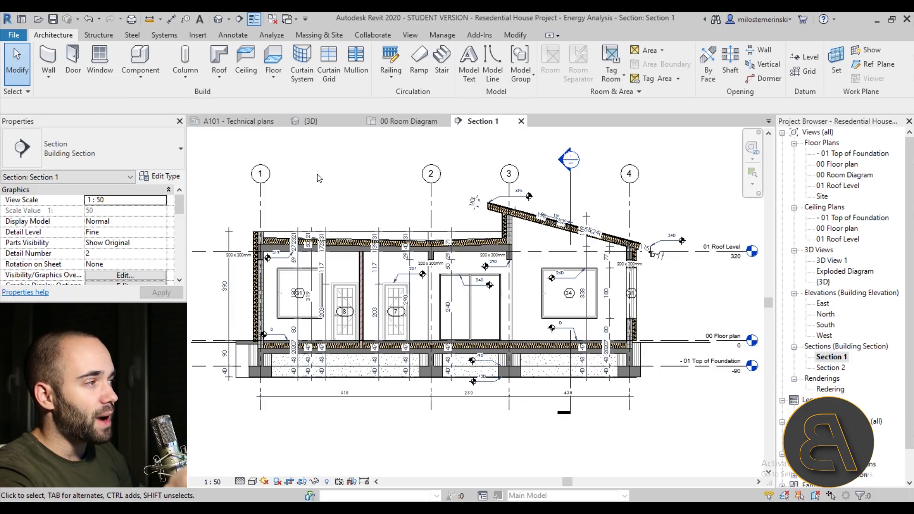
- Turn on Interior Fill and Reference for the Rooms category in Section 1's visibility/graphic overrides
scroll(56, 236, "down", 3)
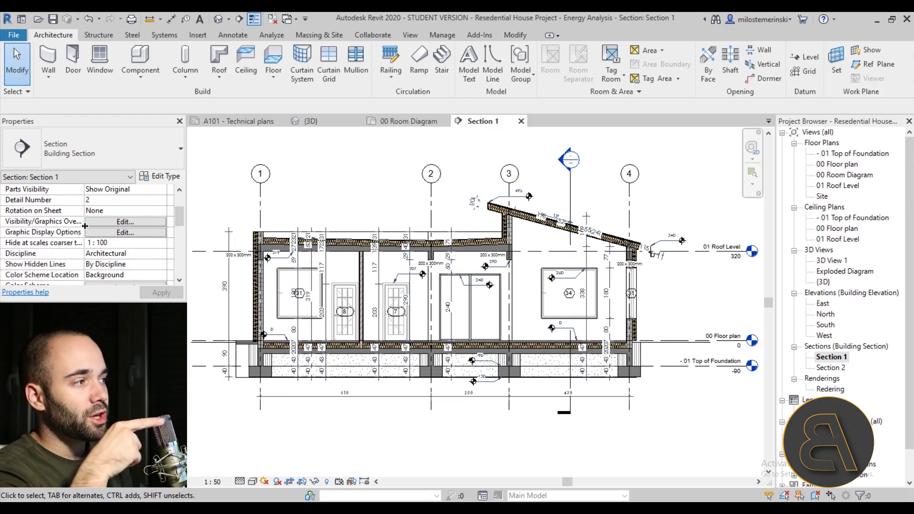
left_click(133, 222)
left_click_drag(466, 87, 464, 94)
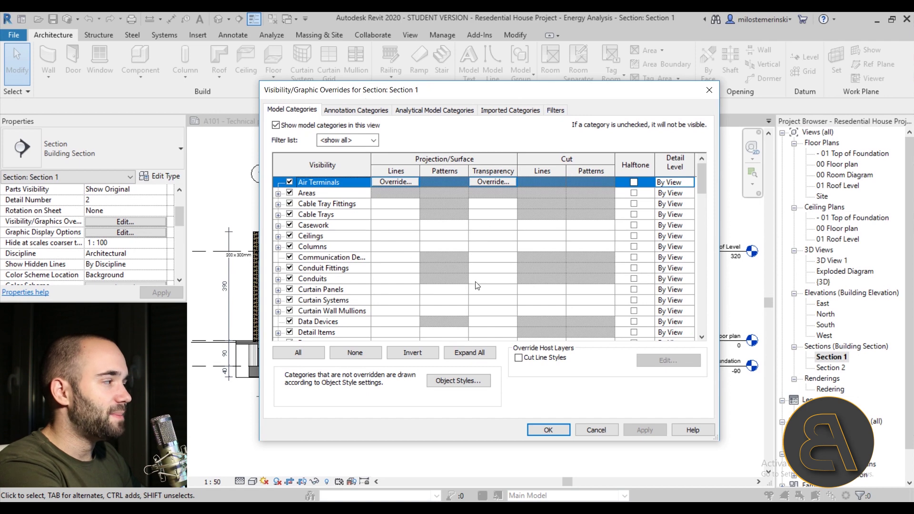
left_click_drag(716, 181, 705, 290)
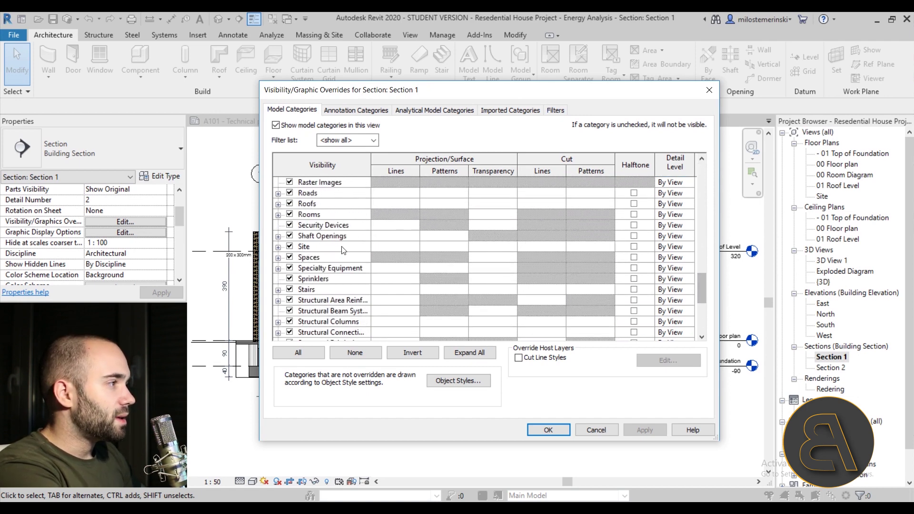
scroll(322, 248, "up", 1)
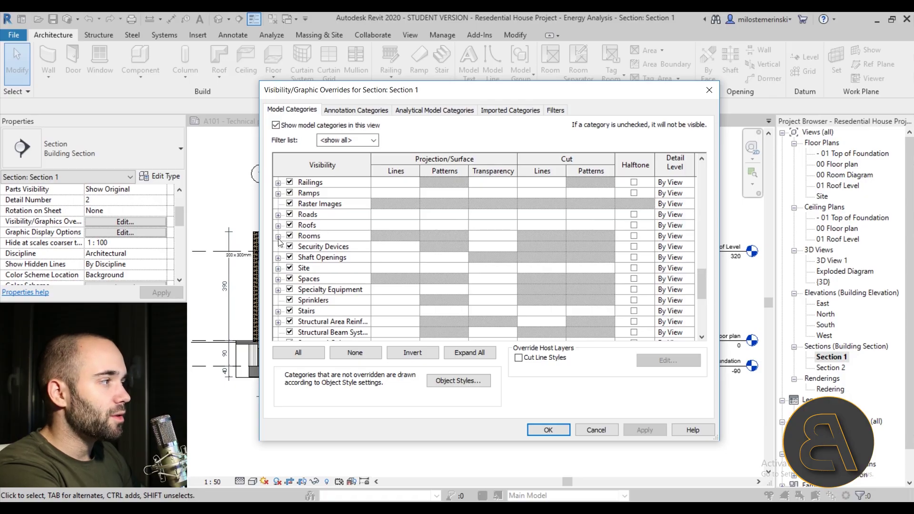
left_click(279, 237)
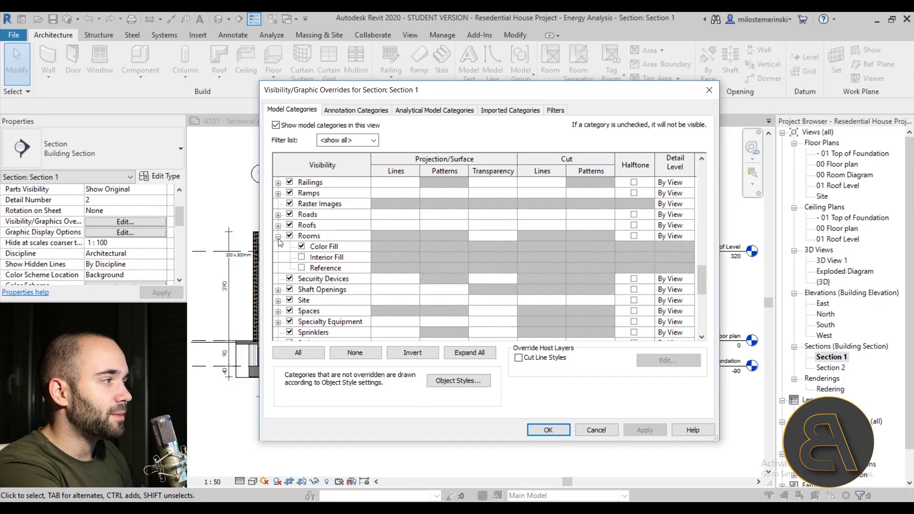
left_click(301, 257)
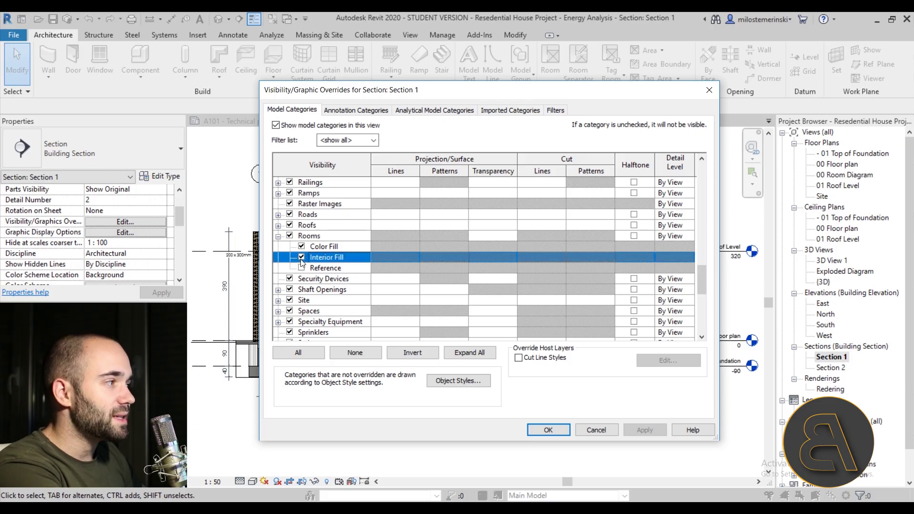
left_click(302, 268)
left_click(649, 431)
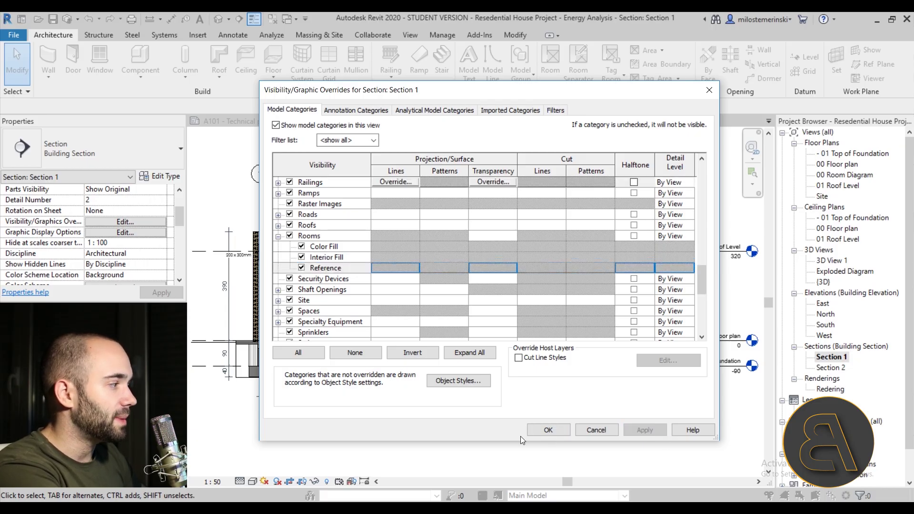
left_click(544, 432)
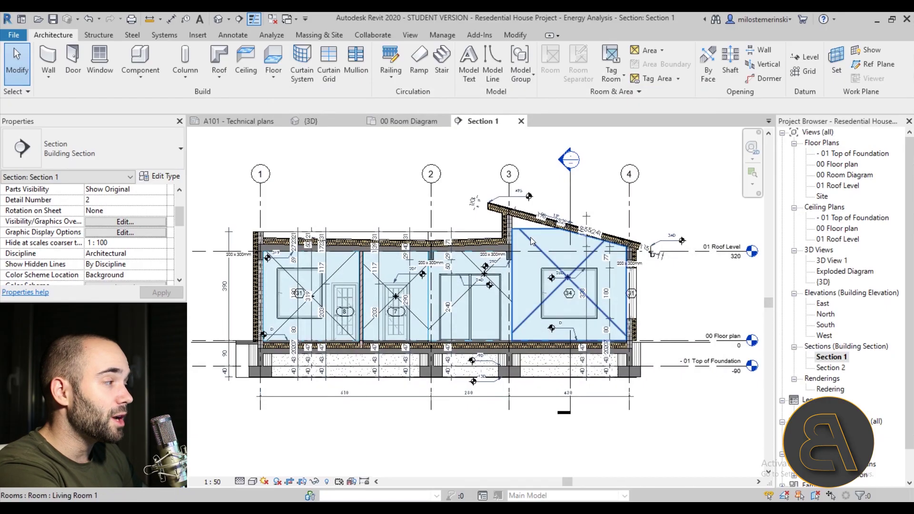
- Select Room 3 in the section and check how its volume meets the flat roof and surrounding walls
scroll(247, 283, "up", 3)
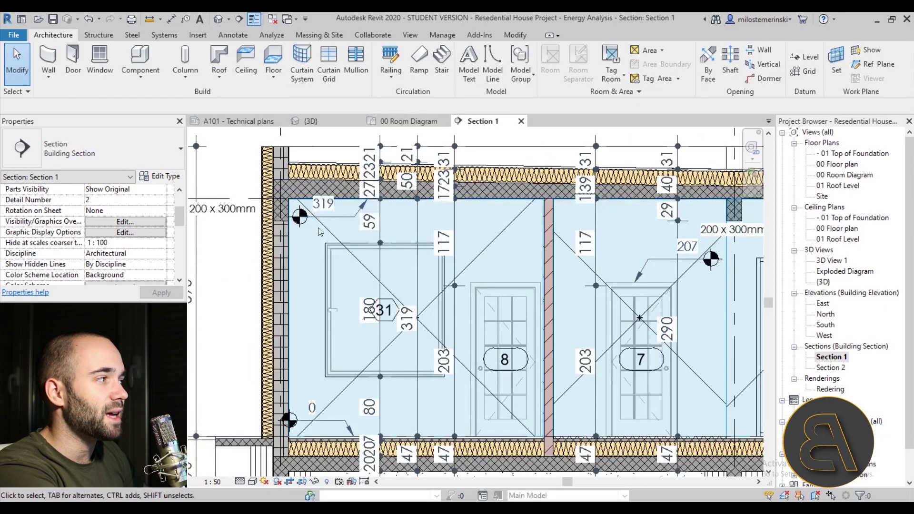
left_click(415, 201)
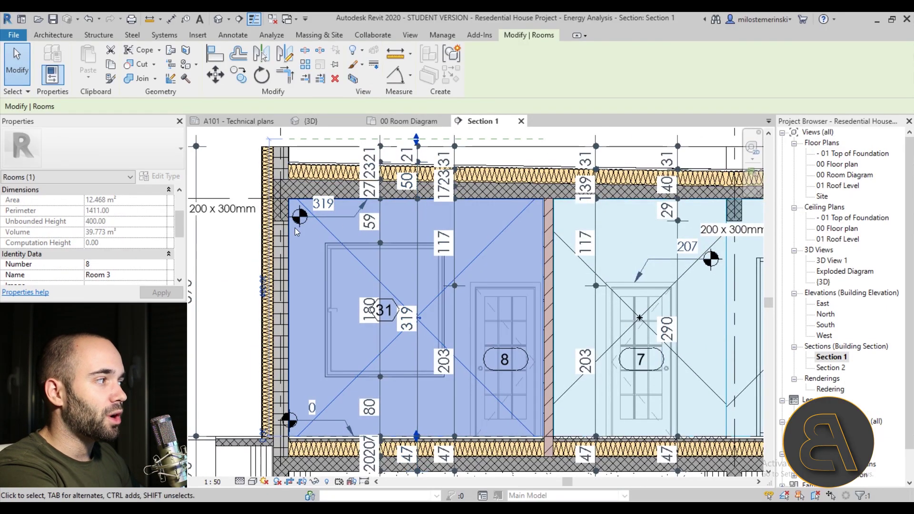
scroll(502, 295, "down", 4)
scroll(493, 180, "up", 2)
scroll(493, 180, "up", 2)
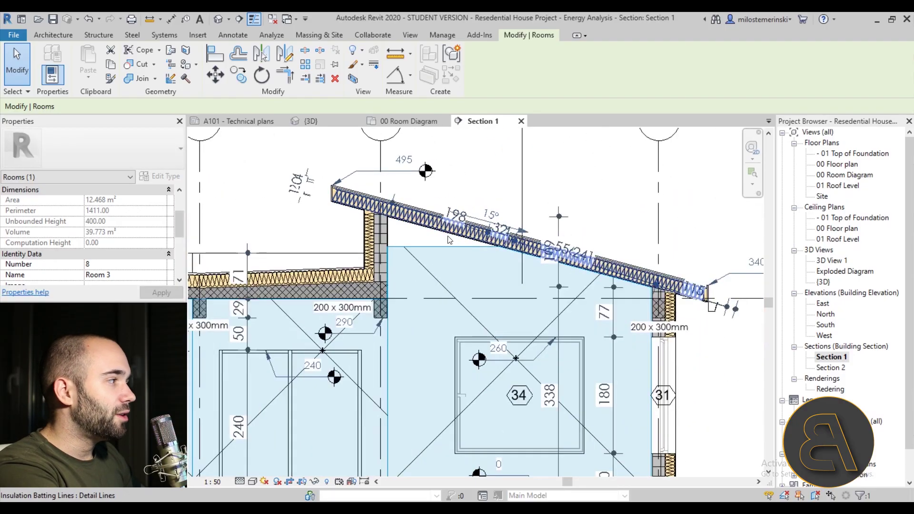
- Raise the Living Room's upper limit to fill the space below the sloped roof, giving an unbounded height of about 442
left_click(442, 243)
scroll(615, 260, "up", 2)
left_click_drag(561, 257, 562, 220)
scroll(428, 219, "up", 5)
scroll(358, 204, "down", 6)
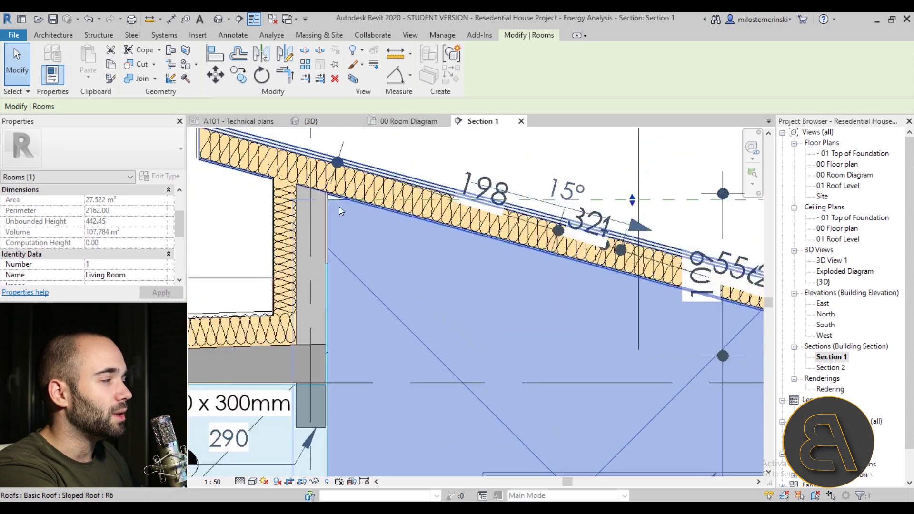
left_click(559, 282)
scroll(559, 282, "up", 3)
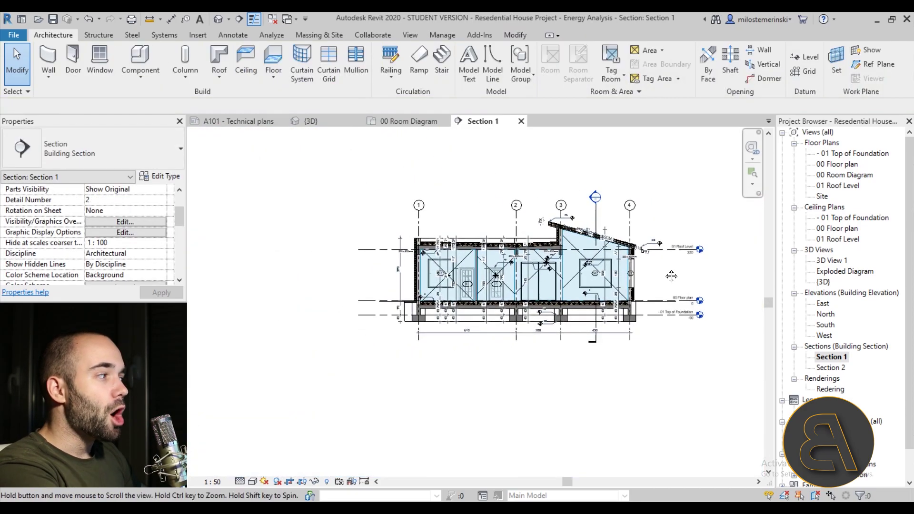
scroll(397, 220, "down", 3)
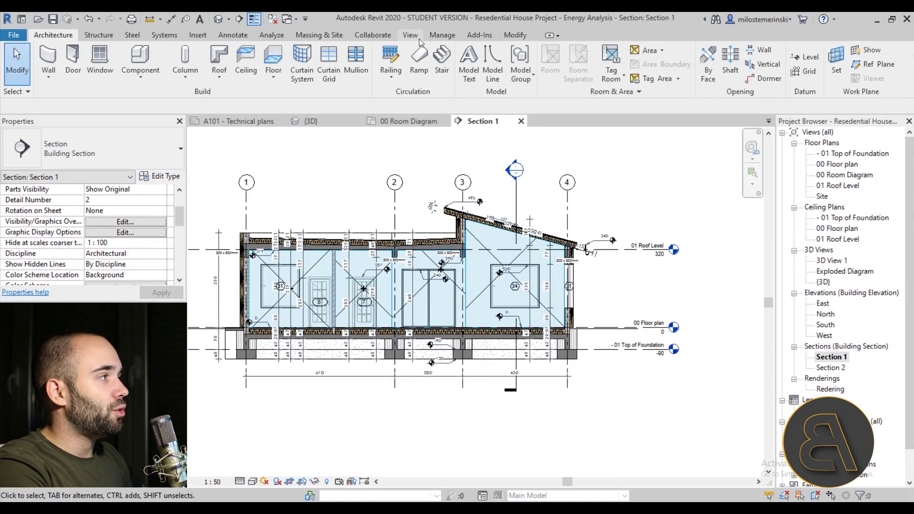
- Return to the {3D} view and open the advanced options of the energy settings
left_click(312, 122)
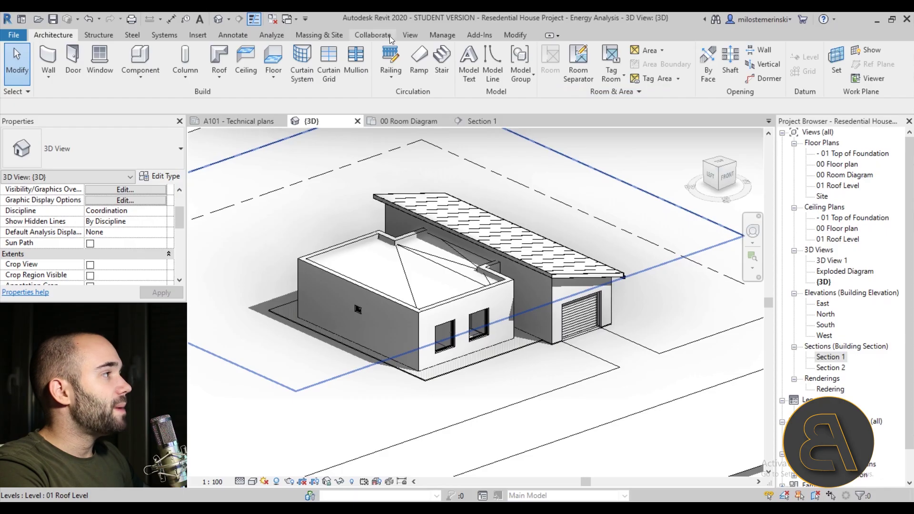
left_click(272, 35)
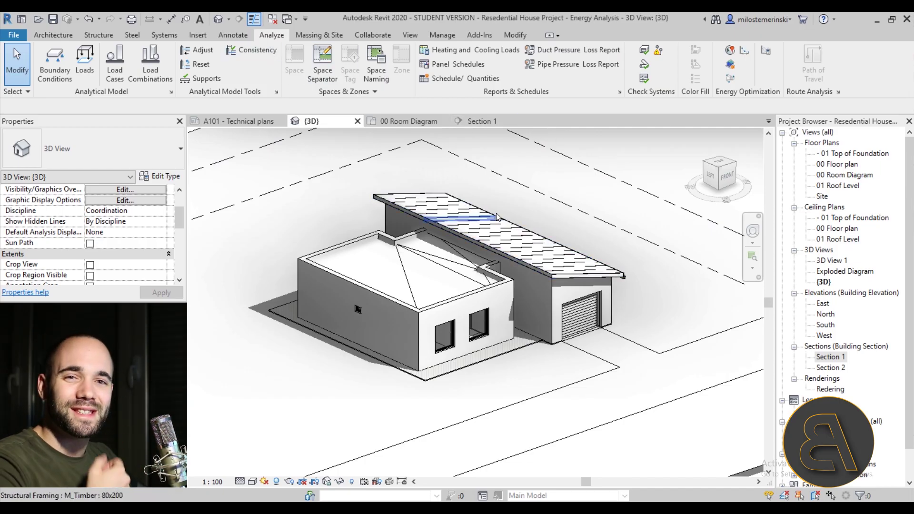
mouse_move(482, 231)
middle_mouse_down()
mouse_move(475, 246)
mouse_move(450, 230)
middle_mouse_up()
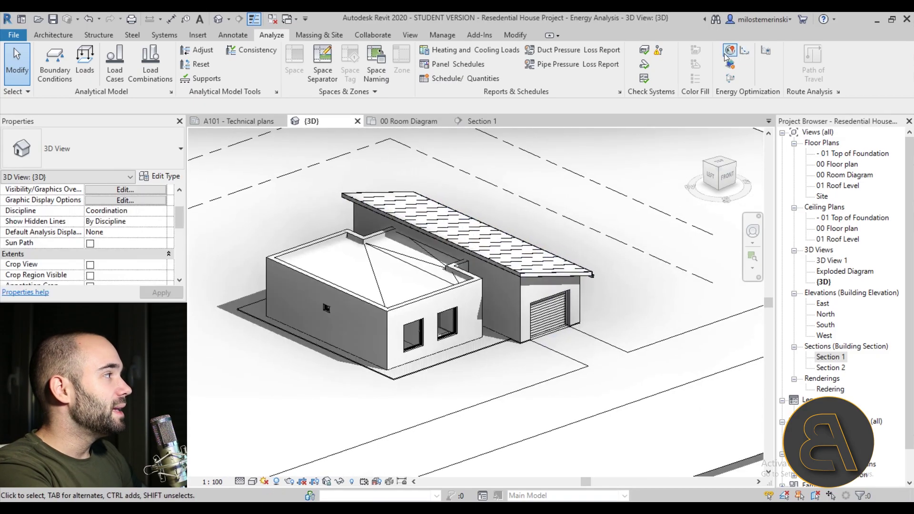
left_click(767, 52)
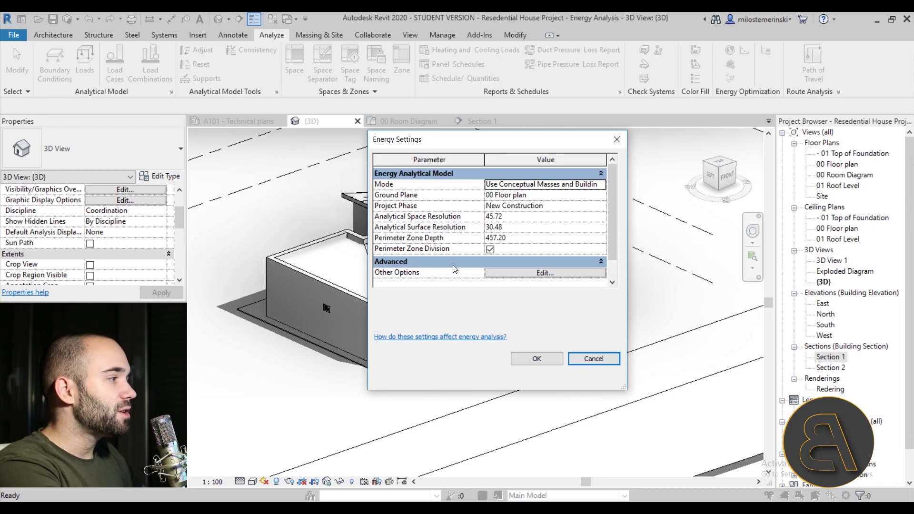
left_click(506, 274)
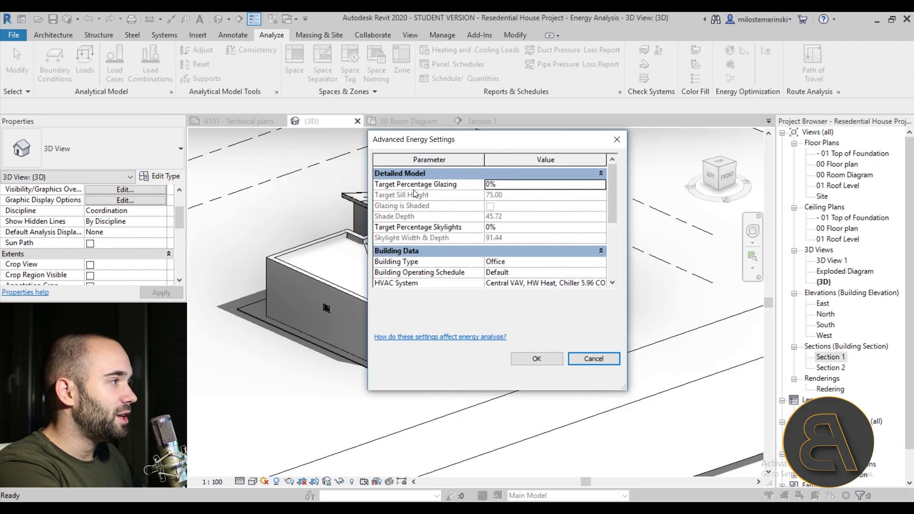
- Set the building type to Single Family and the building operating schedule to 24/7 Facility
left_click(602, 185)
scroll(496, 257, "down", 3)
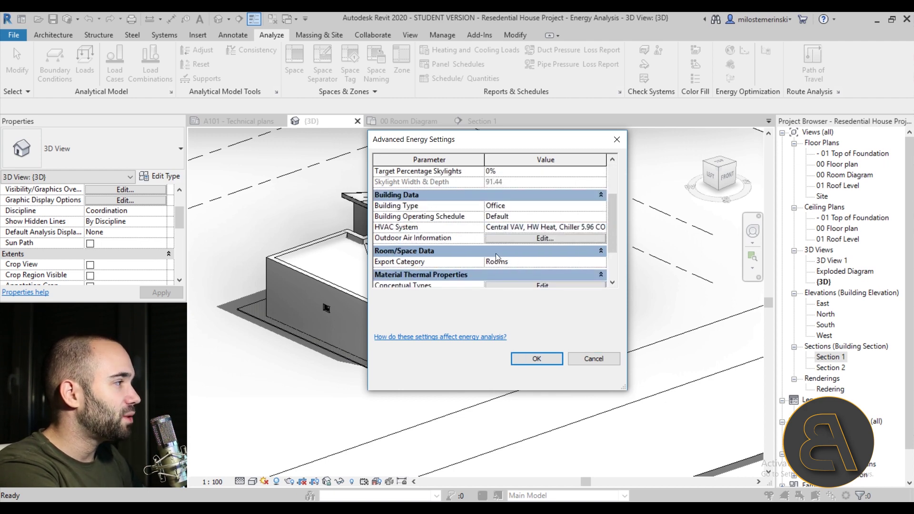
left_click(596, 206)
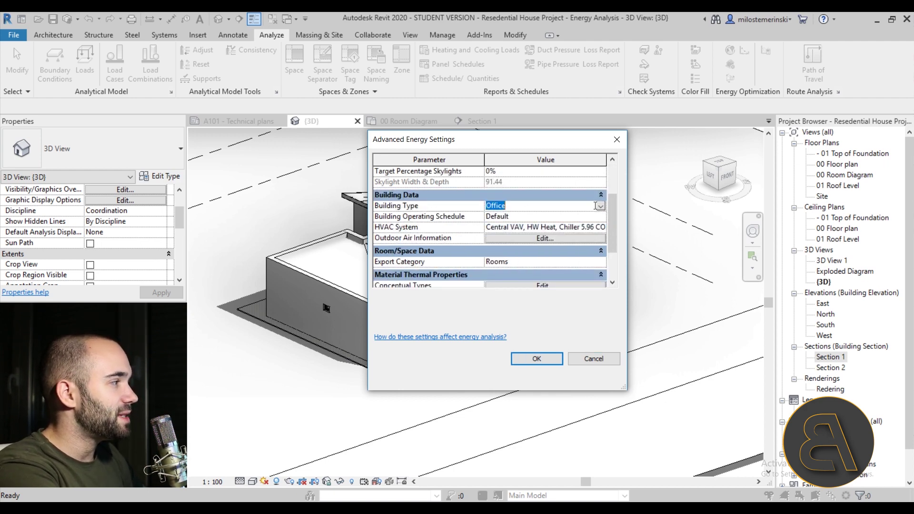
left_click(601, 206)
scroll(535, 248, "down", 4)
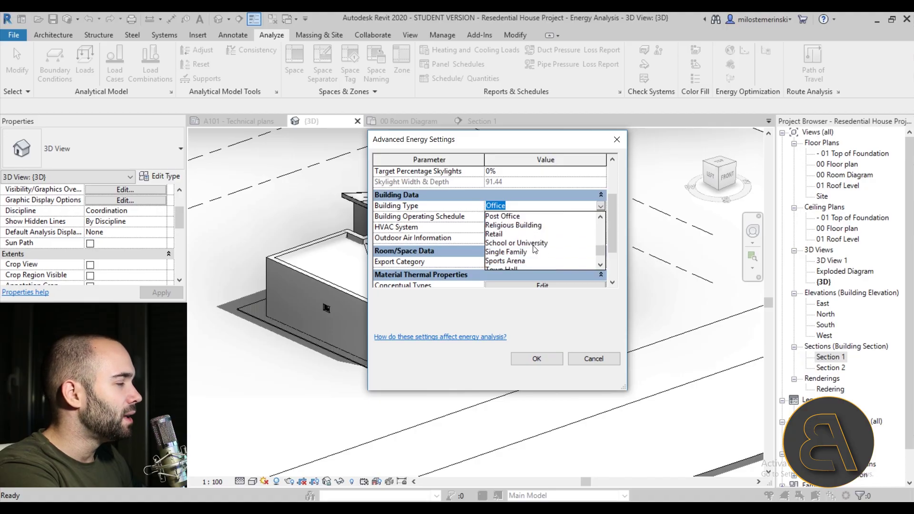
left_click(506, 233)
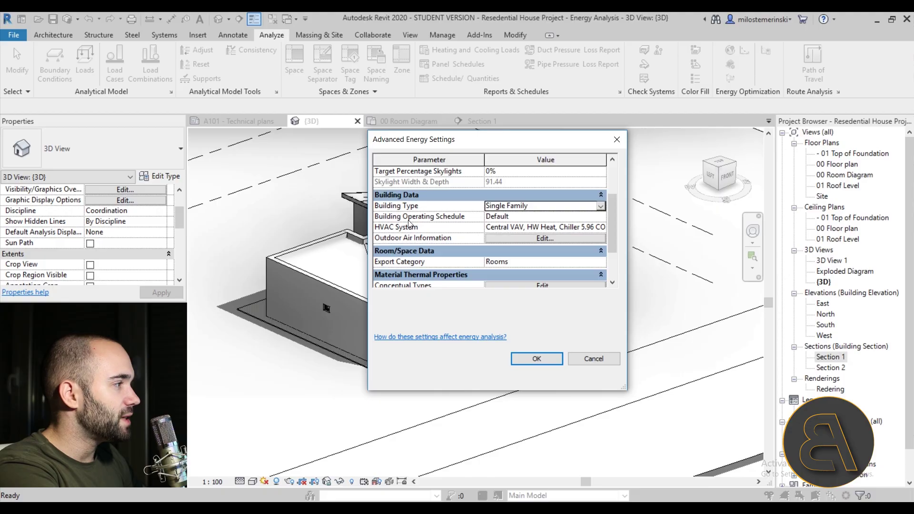
left_click(601, 218)
left_click(600, 219)
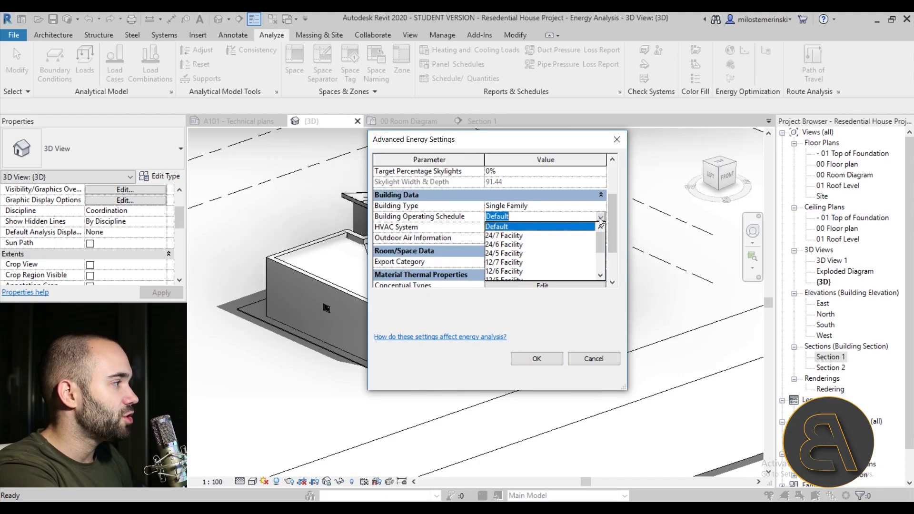
left_click(514, 237)
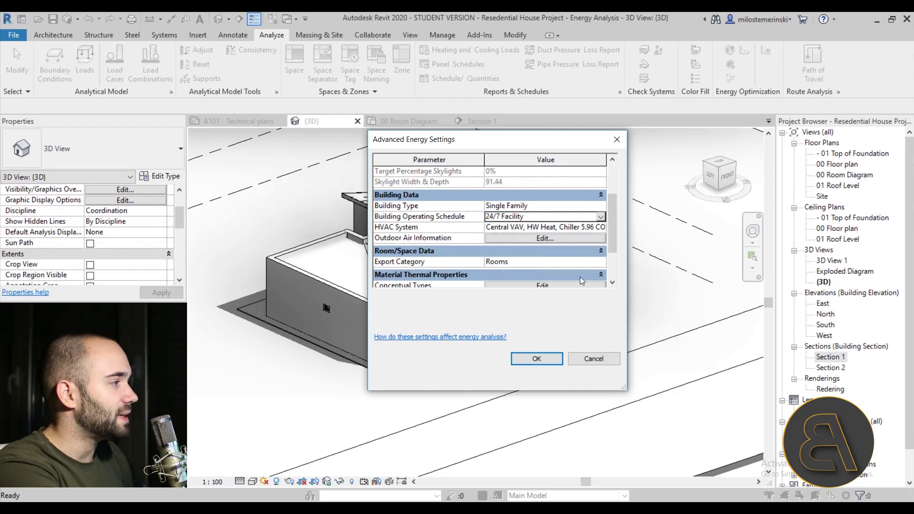
- Choose Central VAV, HW Heat, Chiller 5.96 COP, Boilers 84.5 eff as the HVAC system and accept the advanced and main energy settings
left_click(602, 228)
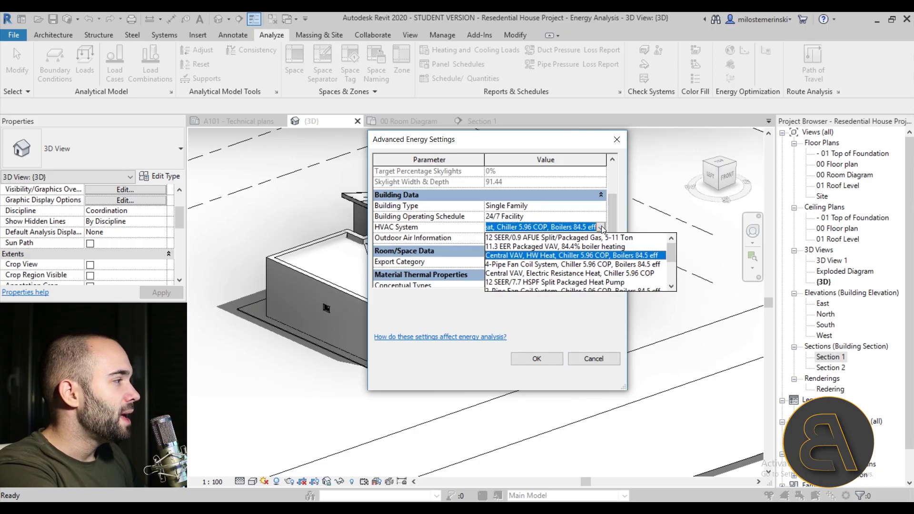
left_click(571, 256)
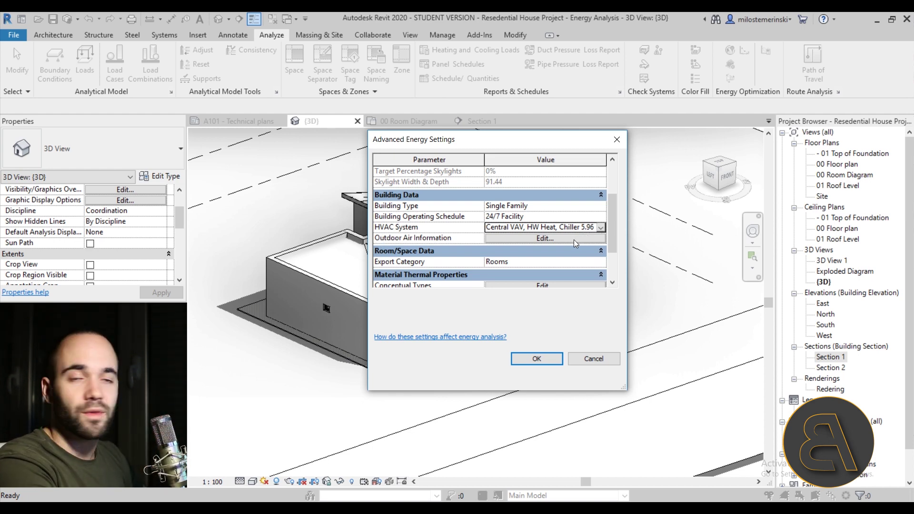
scroll(531, 261, "down", 2)
scroll(417, 269, "down", 2)
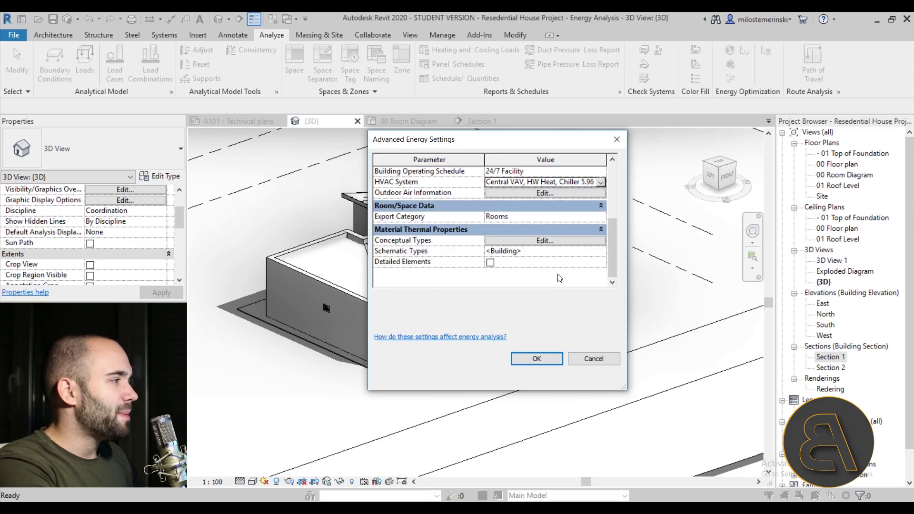
left_click(542, 360)
left_click(556, 360)
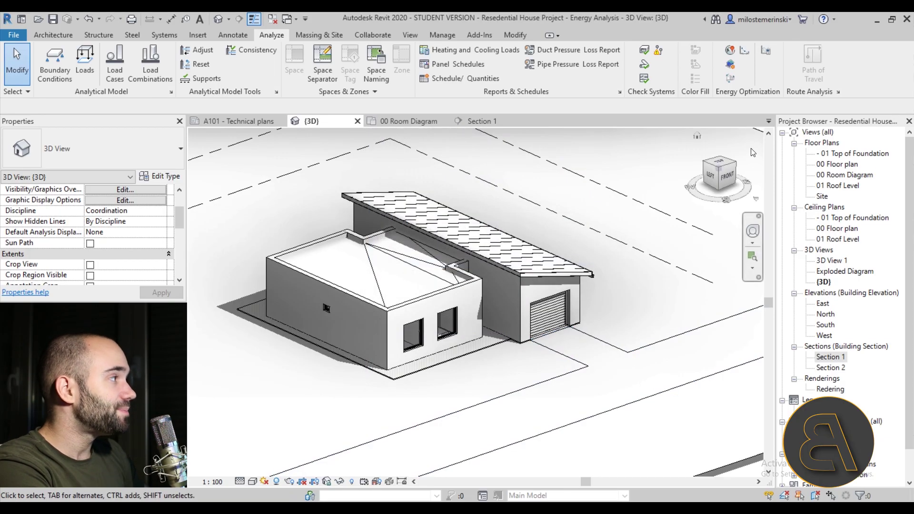
- Create the energy analytical model of the house and look over its analytical spaces in 3D
left_click(732, 66)
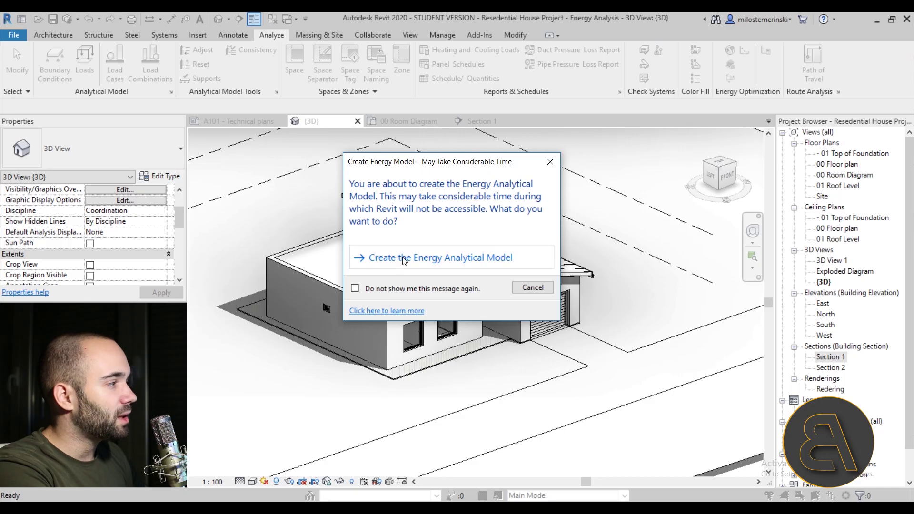
left_click(436, 258)
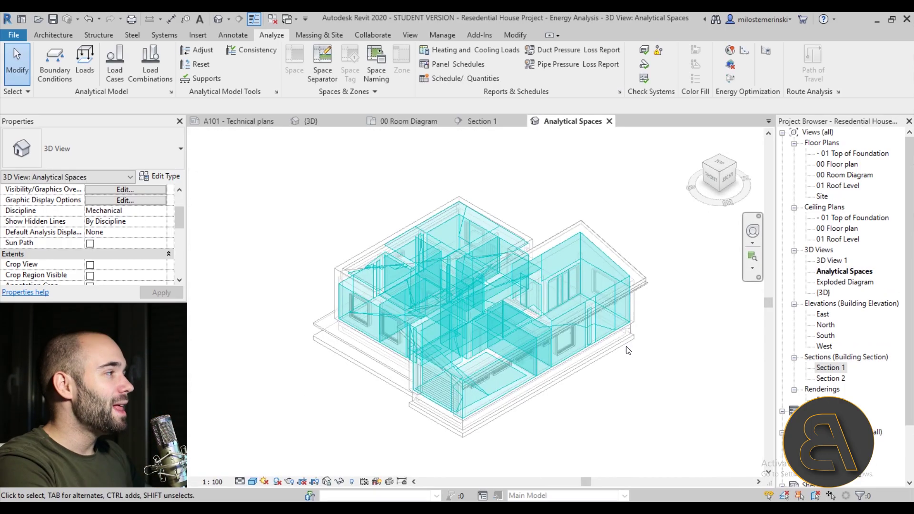
middle_click_drag(574, 314, 876, 262, "shift")
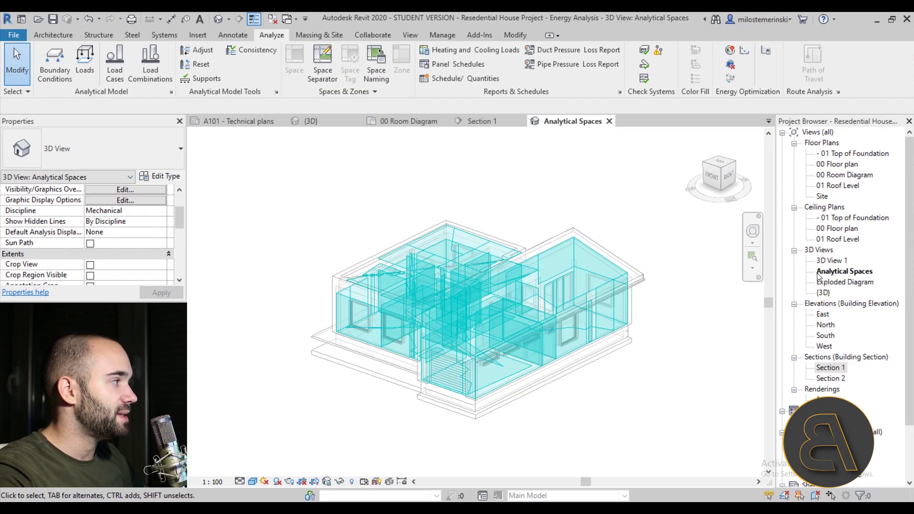
middle_click_drag(605, 376, 450, 367, "shift")
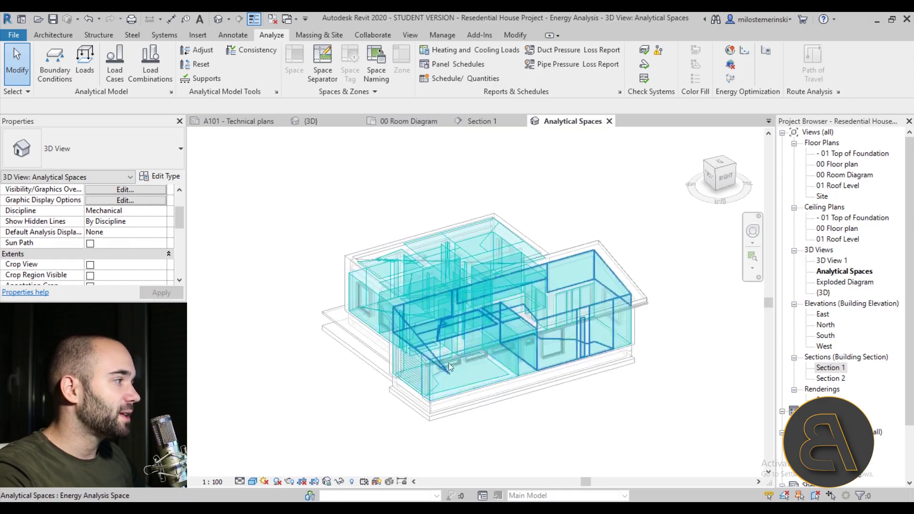
- Select the analytical space of the front corner room and examine its area, volume and energy load properties, looking over the surrounding spaces
left_click(327, 336)
middle_click_drag(327, 336, 200, 295, "shift")
scroll(84, 256, "up", 2)
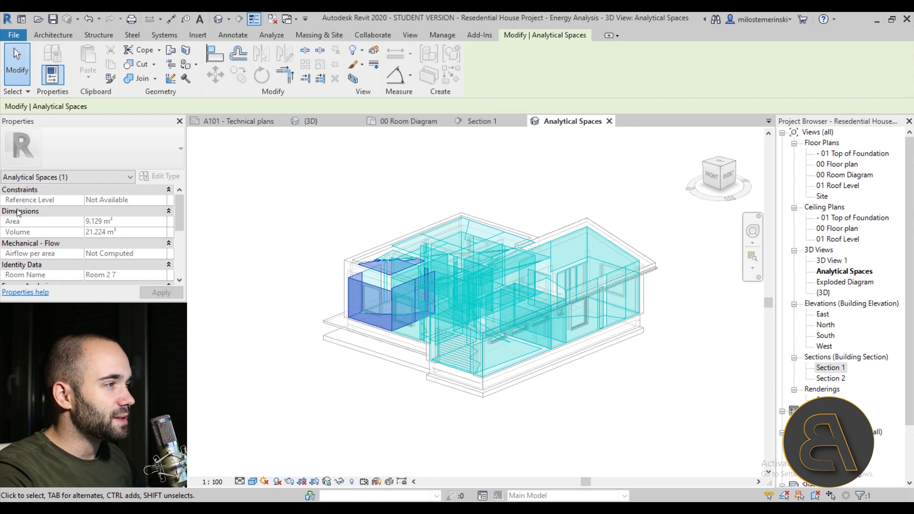
scroll(91, 267, "down", 3)
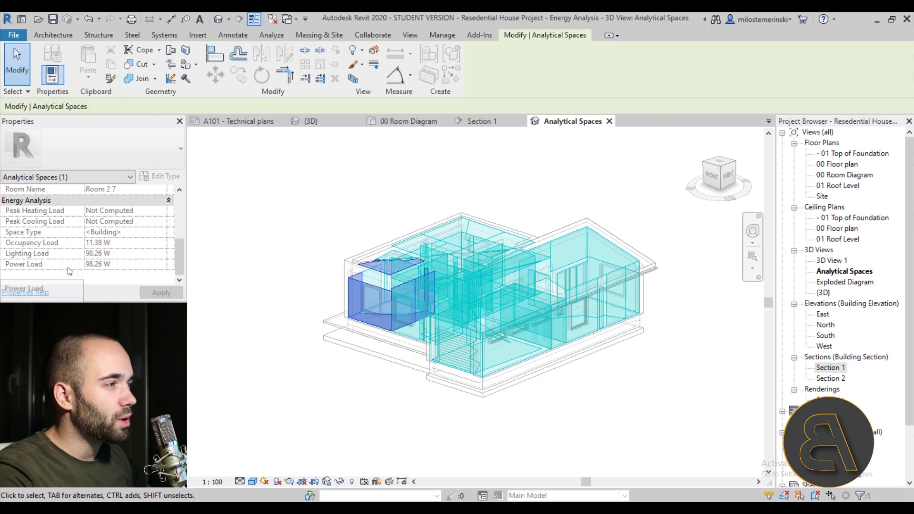
middle_click_drag(428, 325, 394, 412, "shift")
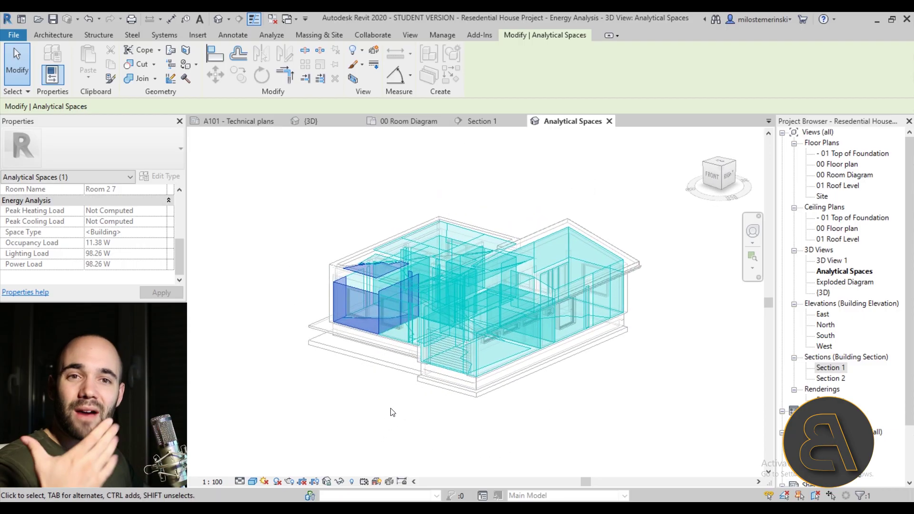
scroll(359, 262, "up", 2)
key("Escape")
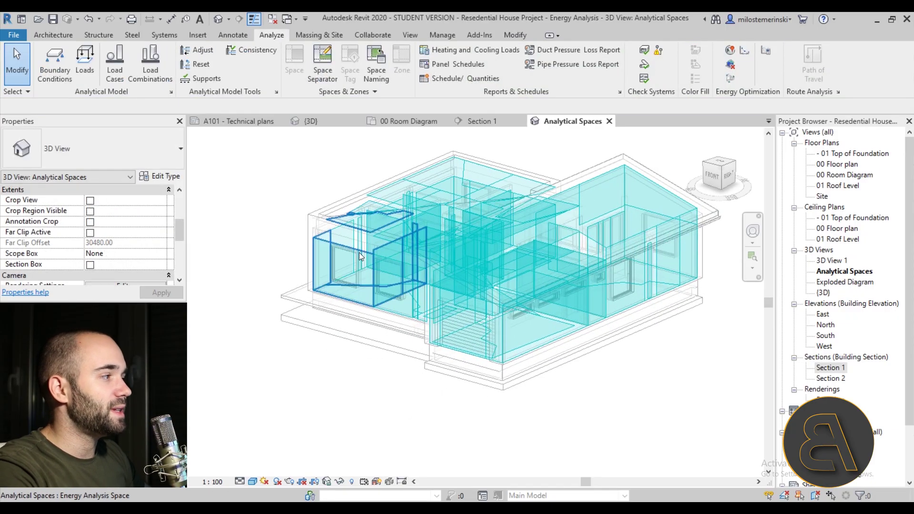
left_click(359, 261)
key("Escape")
scroll(355, 307, "down", 2)
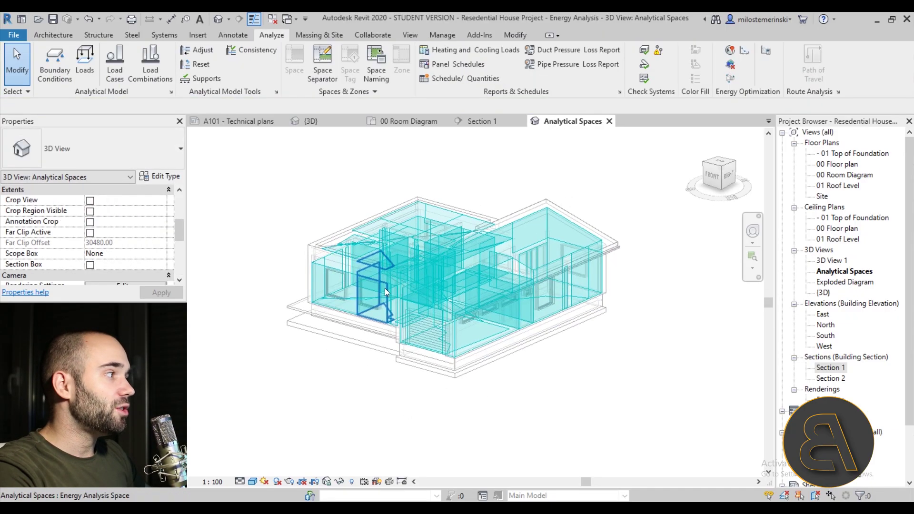
scroll(484, 306, "up", 2)
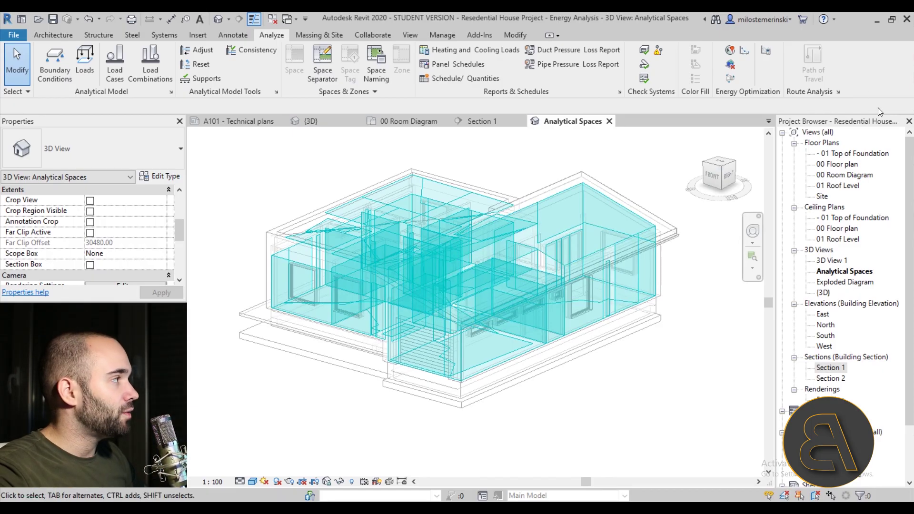
- Generate the energy simulation using the existing energy analytical model and accept the completion notice
left_click(736, 81)
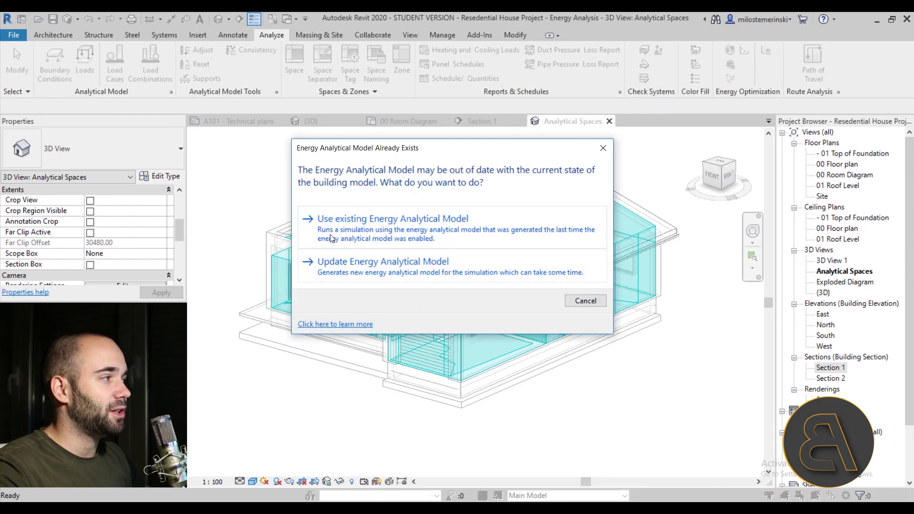
left_click(410, 244)
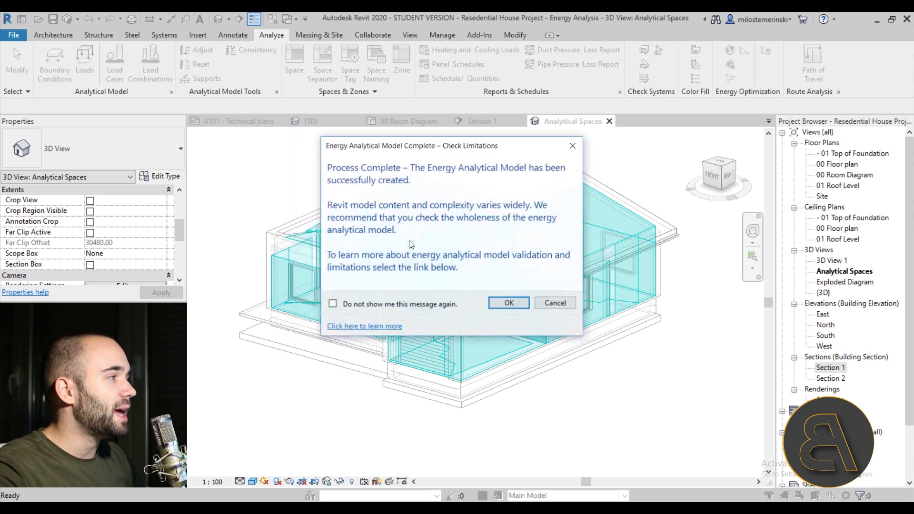
left_click(520, 304)
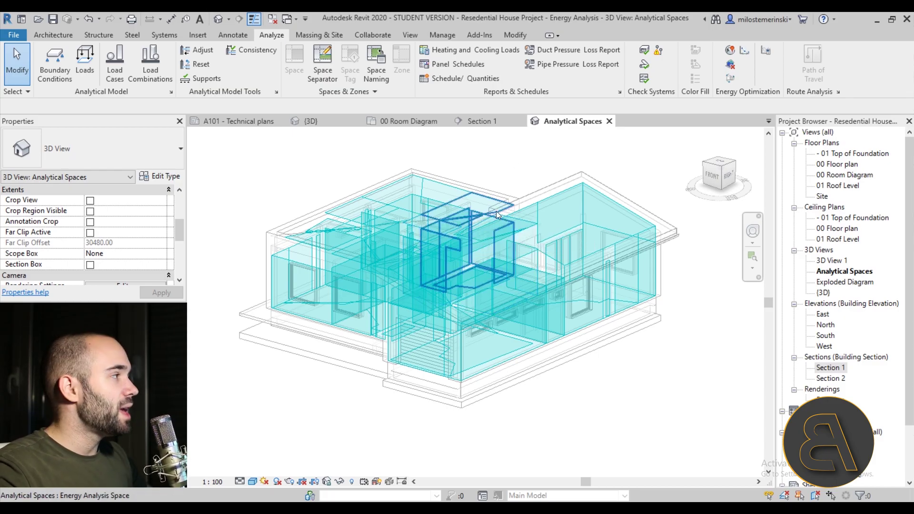
- Switch to Autodesk Insight, return to the insights overview, check the analysed model's options and open Resedential House Project - Energy Analysis - Test
left_click(746, 51)
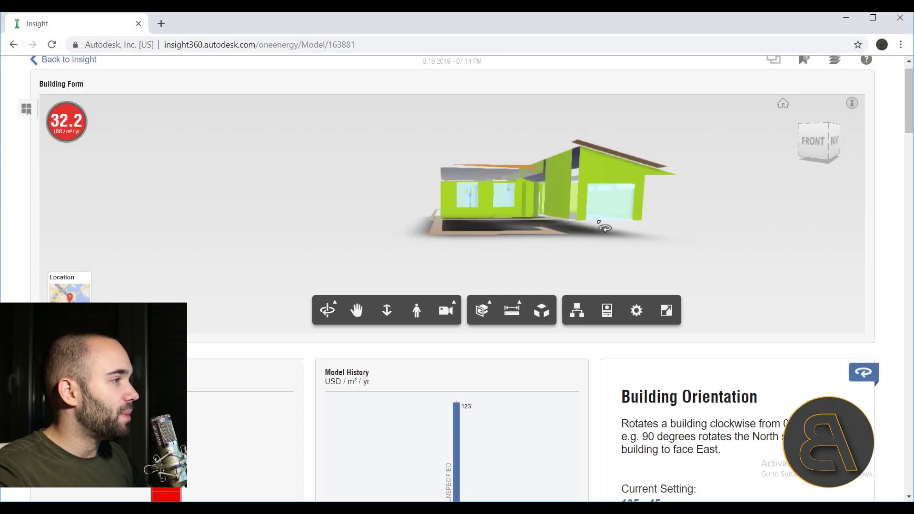
left_click(35, 62)
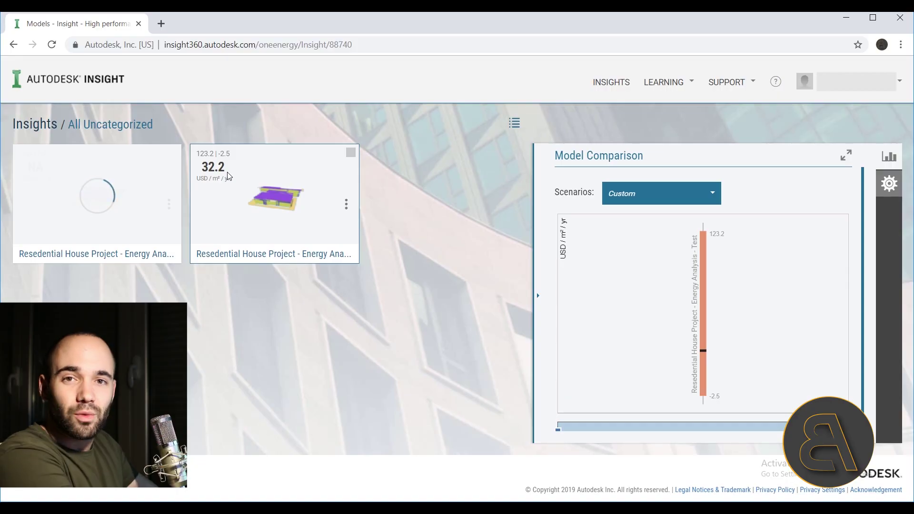
left_click(348, 209)
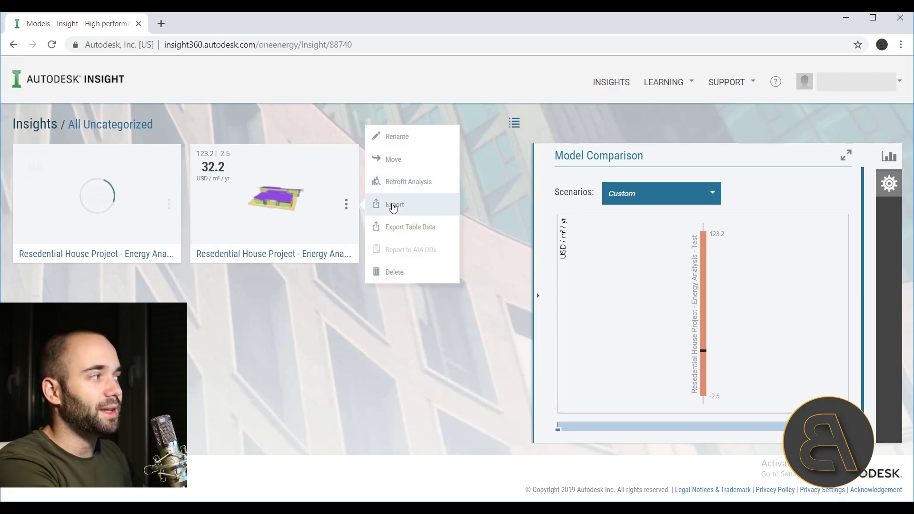
left_click(272, 219)
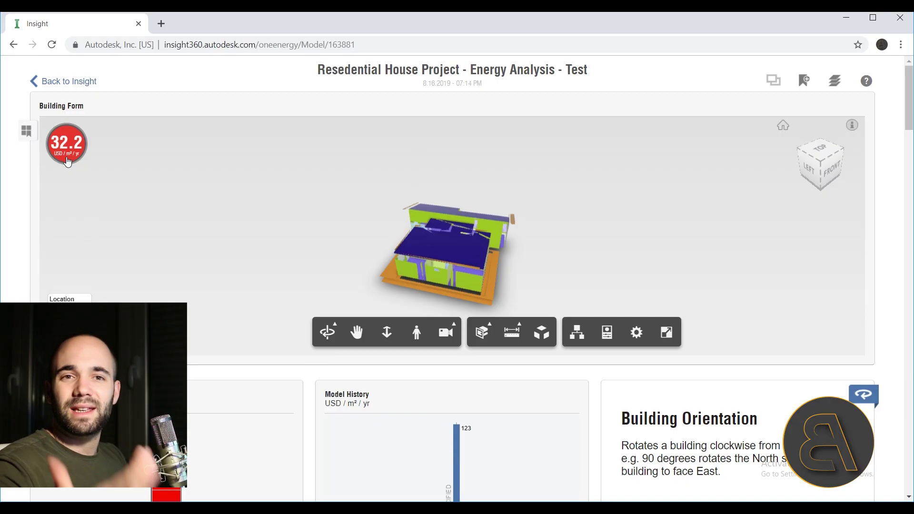
- Examine the house's building form in 3D from the front and up close on the Insight model page
left_click_drag(474, 273, 262, 228)
scroll(453, 250, "down", 3)
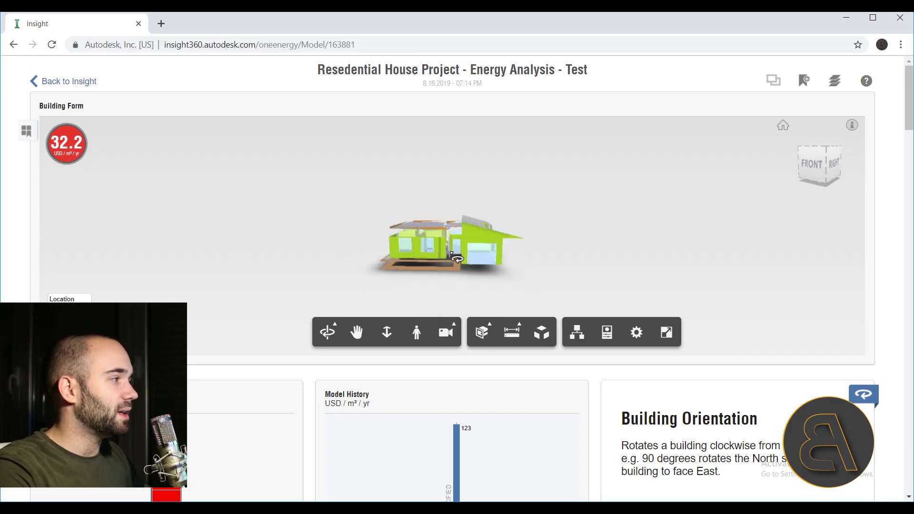
scroll(453, 251, "up", 5)
mouse_move(453, 251)
left_mouse_down()
mouse_move(457, 181)
mouse_move(572, 360)
mouse_move(403, 258)
mouse_move(453, 263)
left_mouse_up()
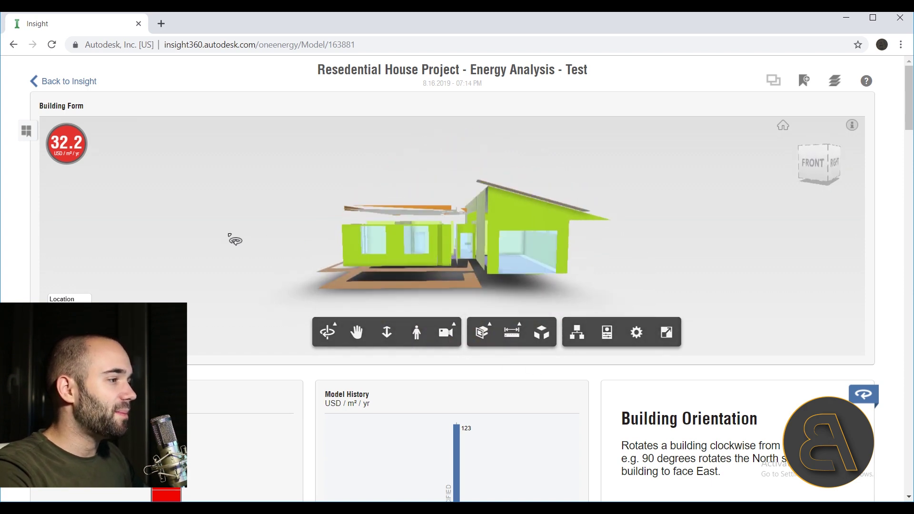
scroll(231, 243, "up", 3)
scroll(234, 243, "down", 2)
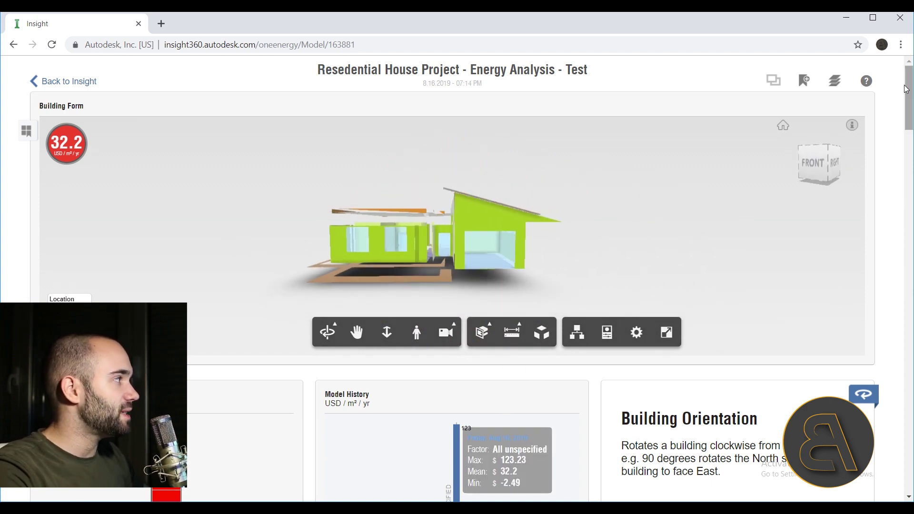
- Review the benchmark comparison, model history and energy factor cards, and open the Window Shades - East factor to inspect its cost chart
scroll(910, 104, "down", 2)
left_click_drag(911, 104, 912, 128)
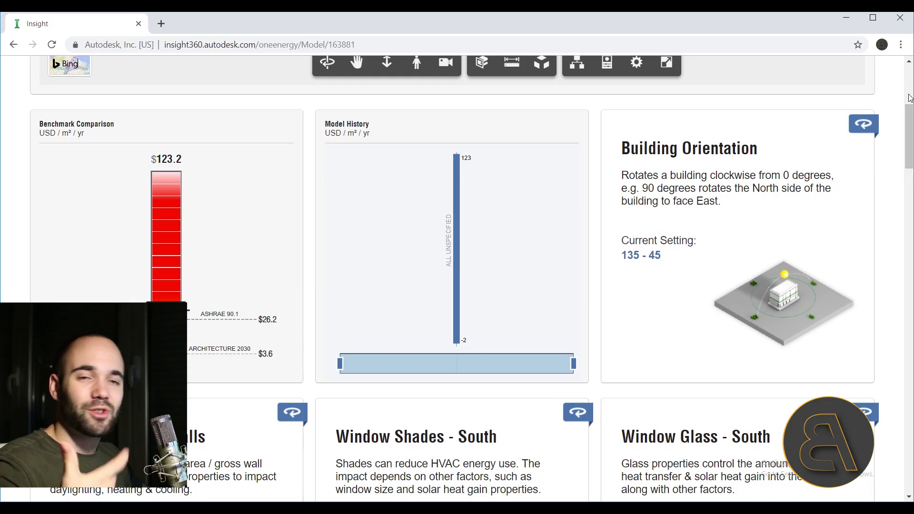
left_click_drag(910, 133, 906, 155)
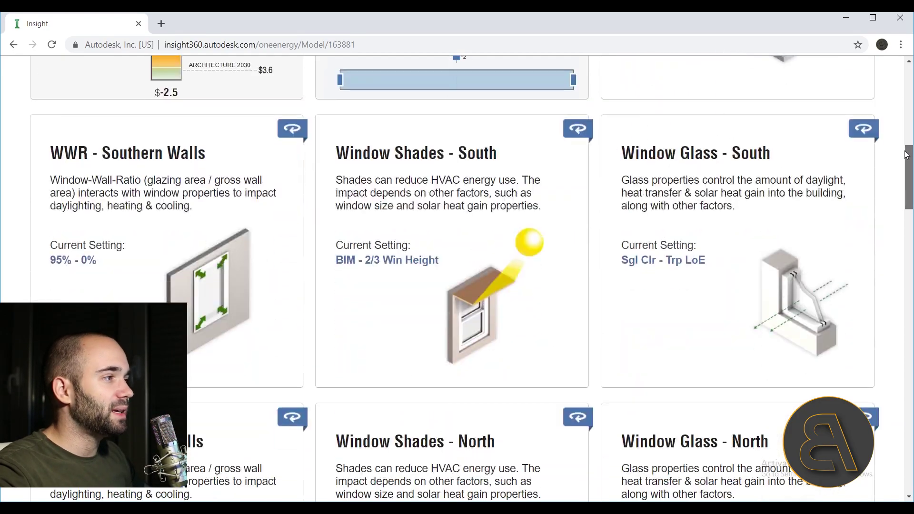
left_click_drag(907, 155, 900, 282)
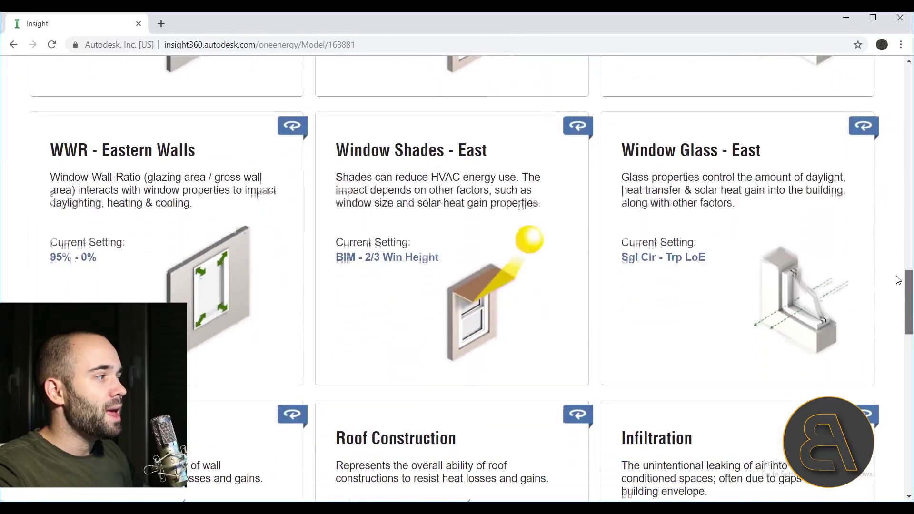
left_click(421, 160)
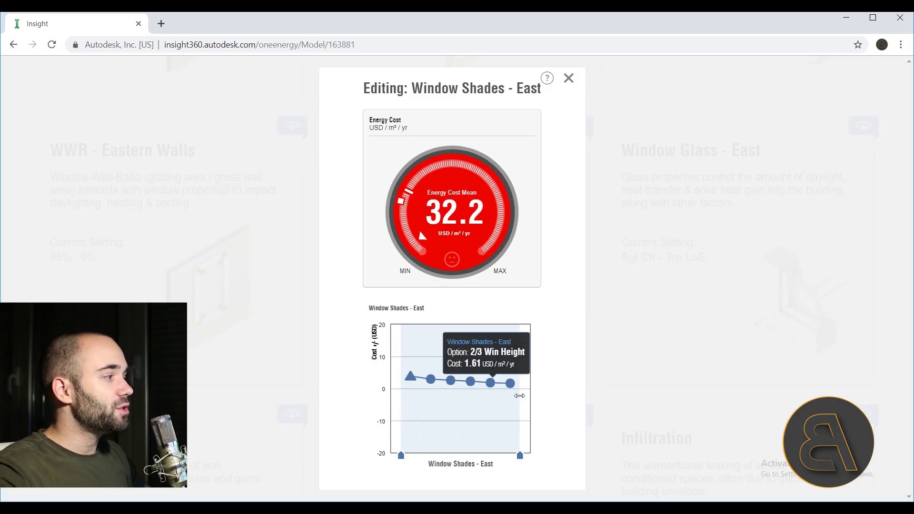
- Switch to the desktop and locate the exported model archive and the Energy analysis download folder with its extracted files
left_click(873, 18)
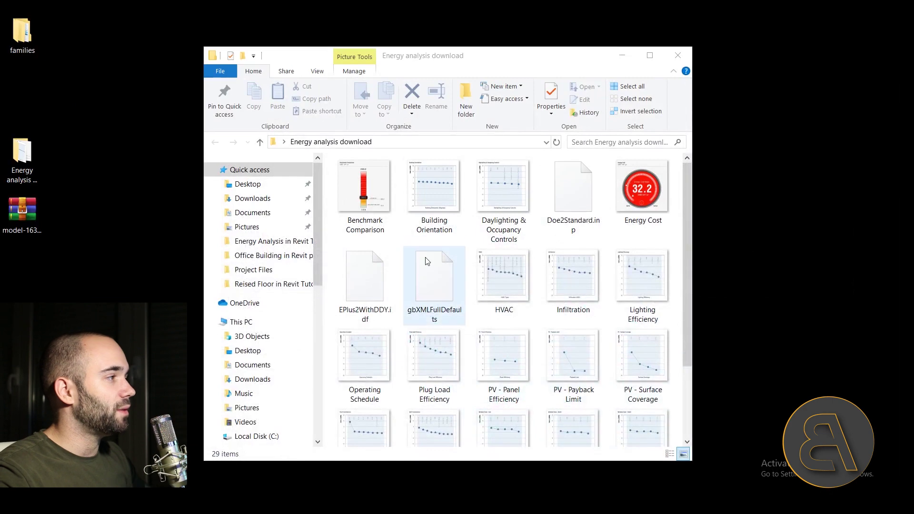
left_click(30, 229)
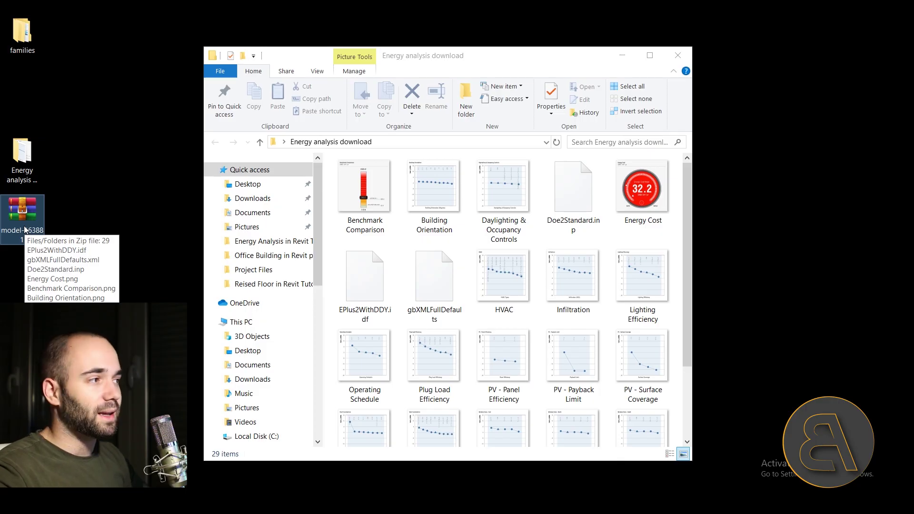
left_click(22, 177)
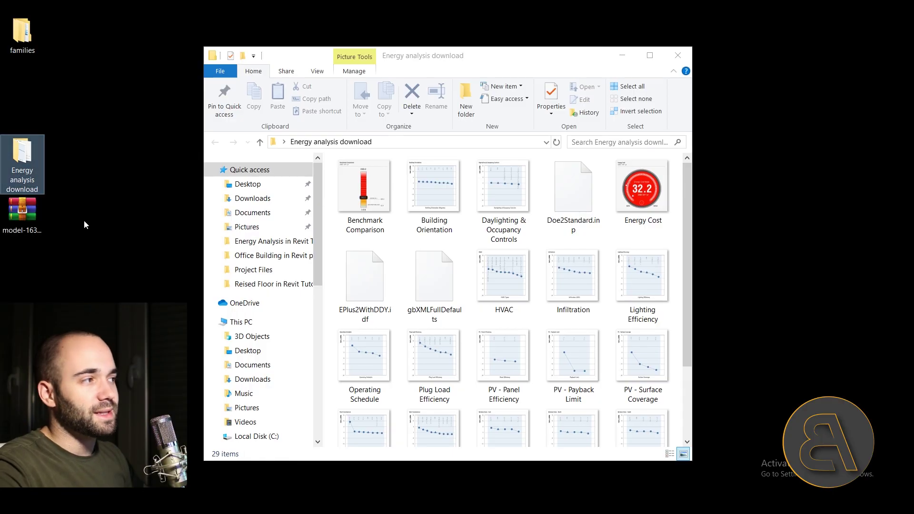
left_click_drag(416, 60, 534, 45)
- Open the Benchmark Comparison image from the Energy analysis download folder and view the following exported charts through Window Glass - North
double_click(468, 185)
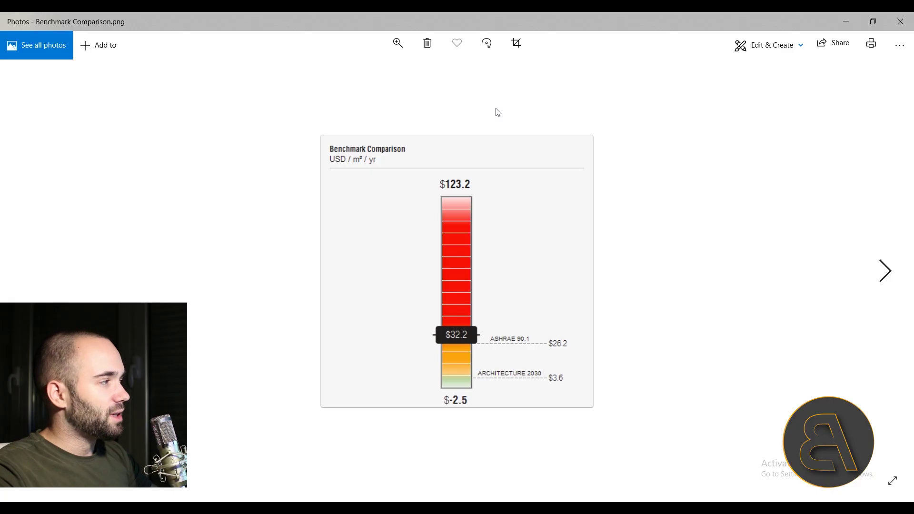
key("Right")
key("Right")
key("Right")
key("Right")
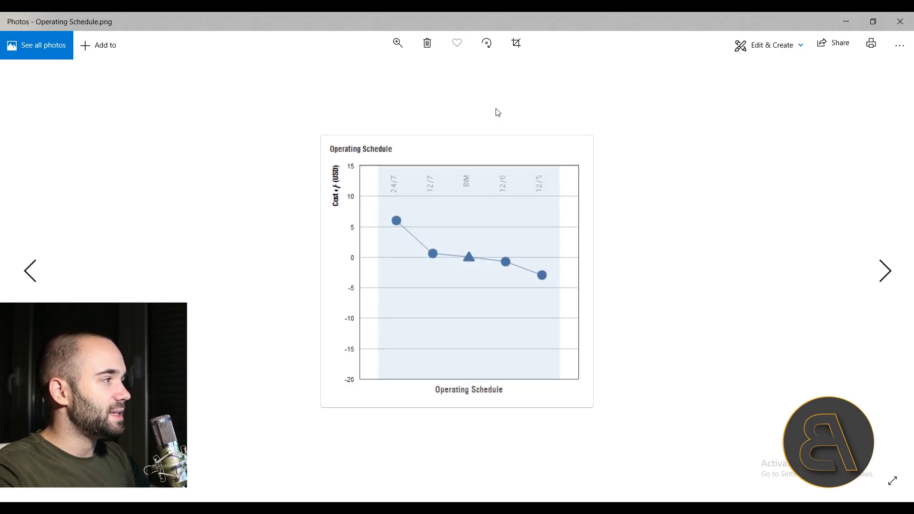
key("Right")
key("Right")
key("Right")
key("Right")
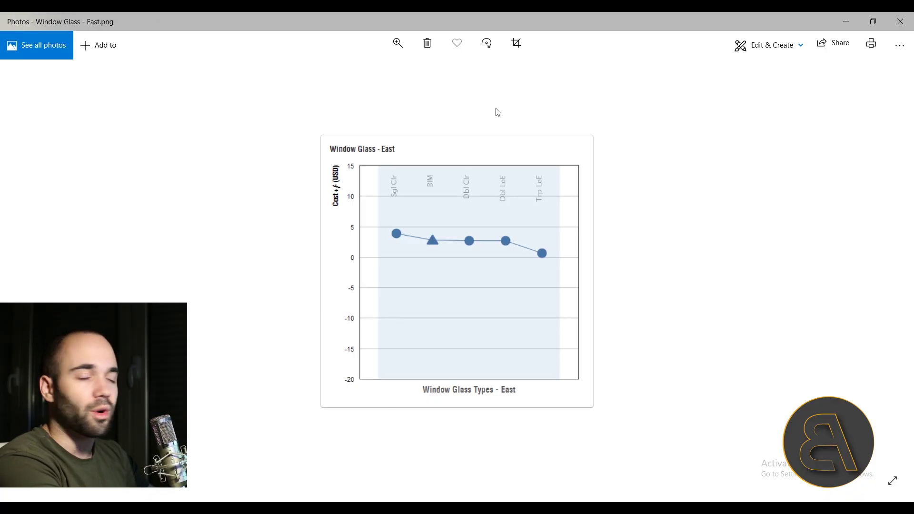
key("Right")
key("Right")
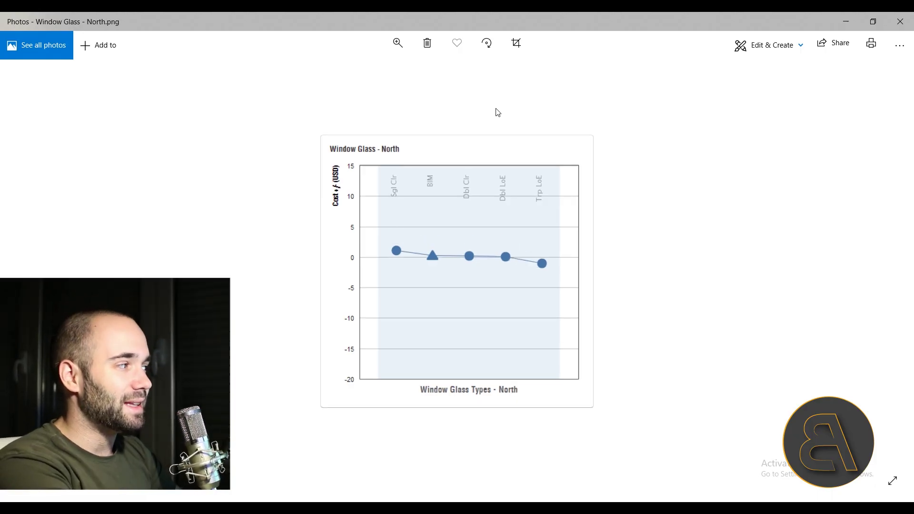